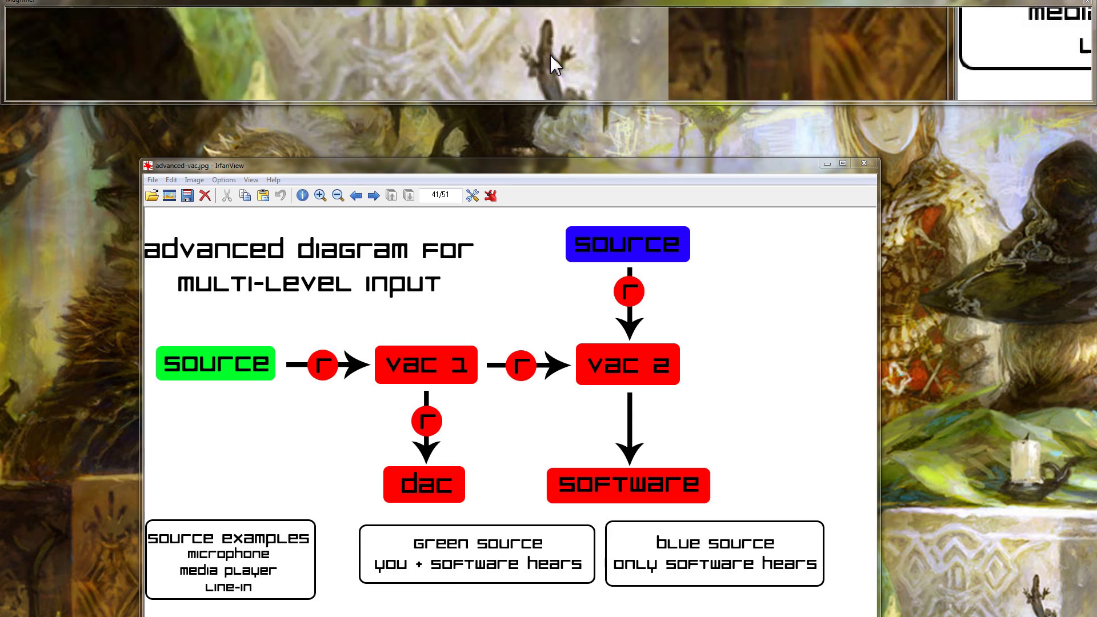
right_click(551, 76)
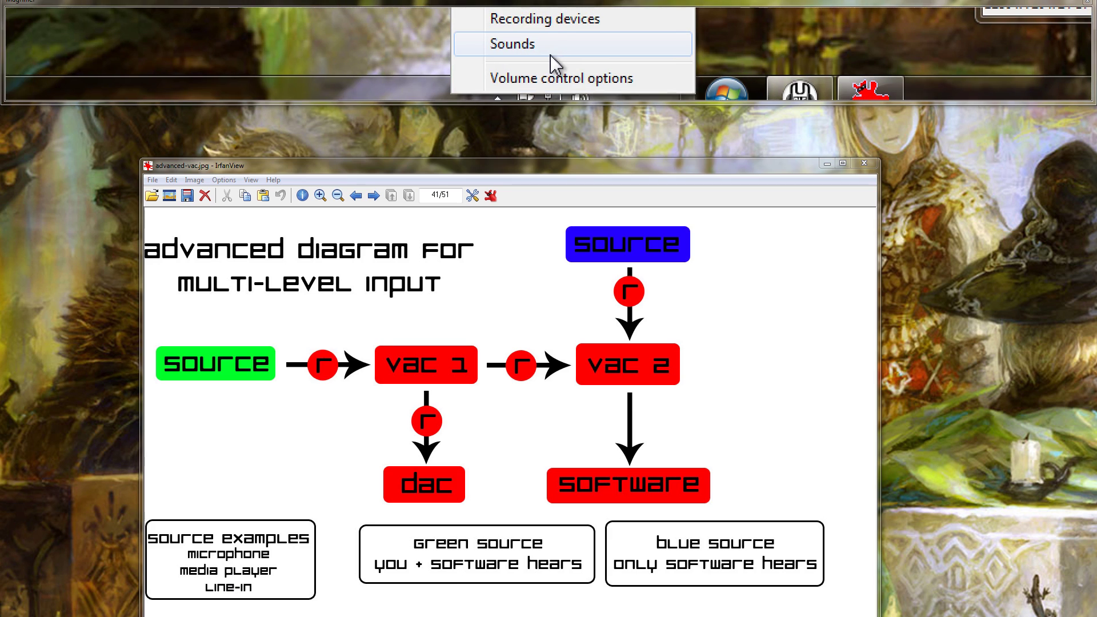
left_click(552, 52)
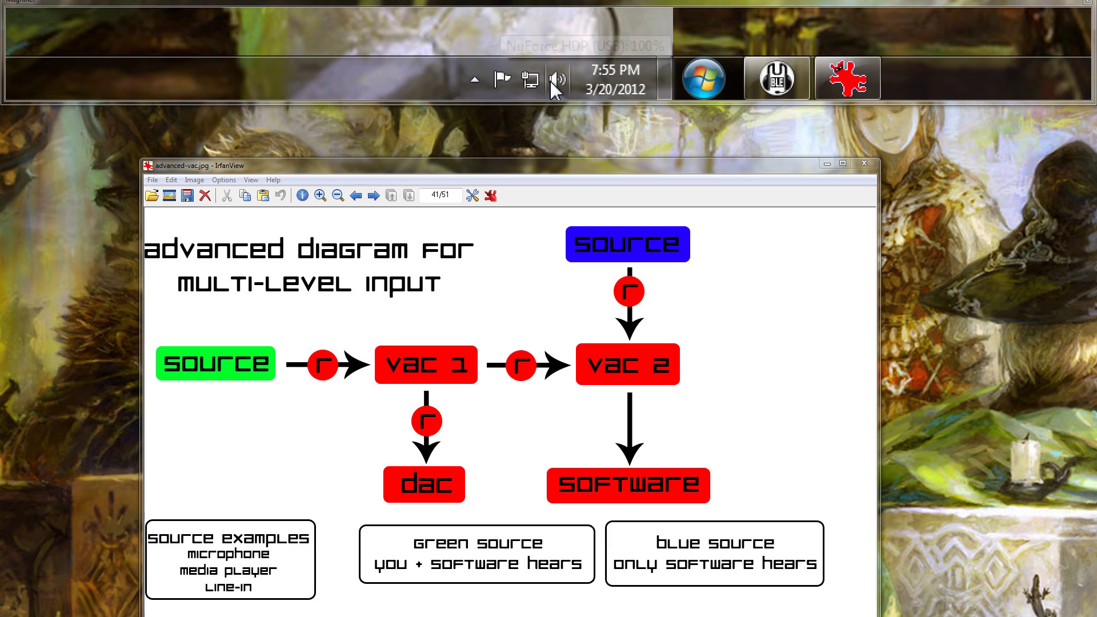
right_click(555, 84)
left_click(552, 54)
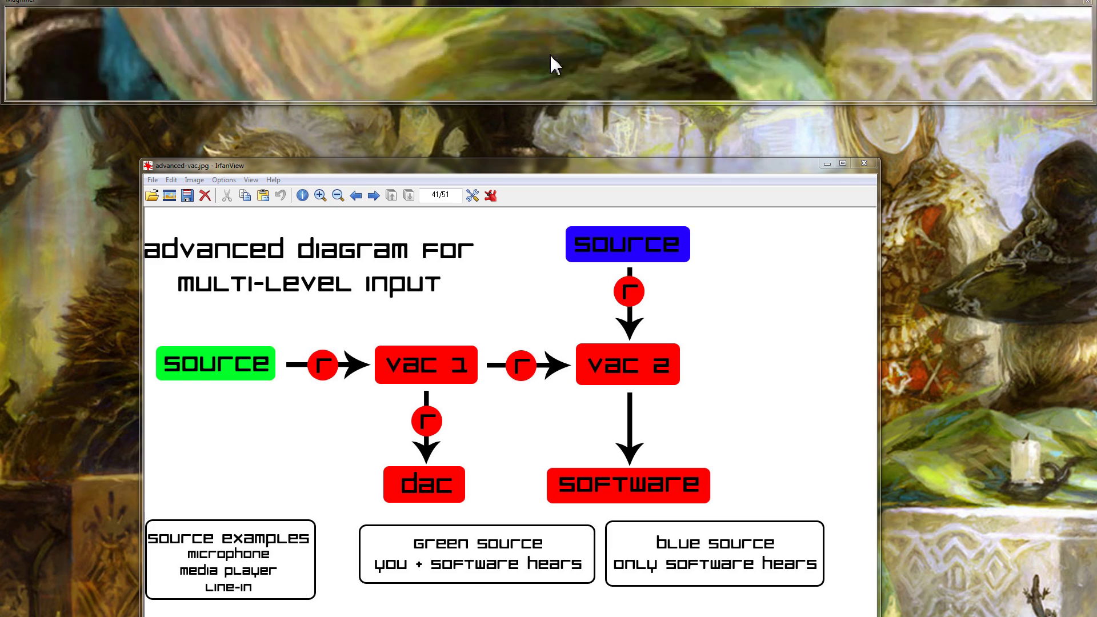
left_click_drag(33, 239, 153, 236)
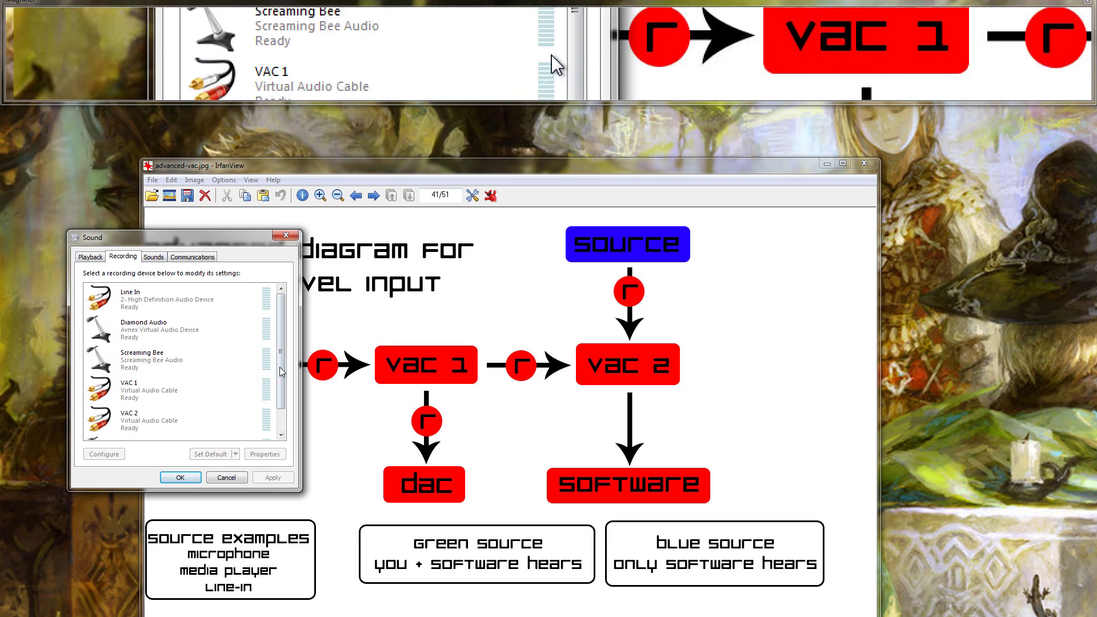
scroll(281, 393, "down", 1)
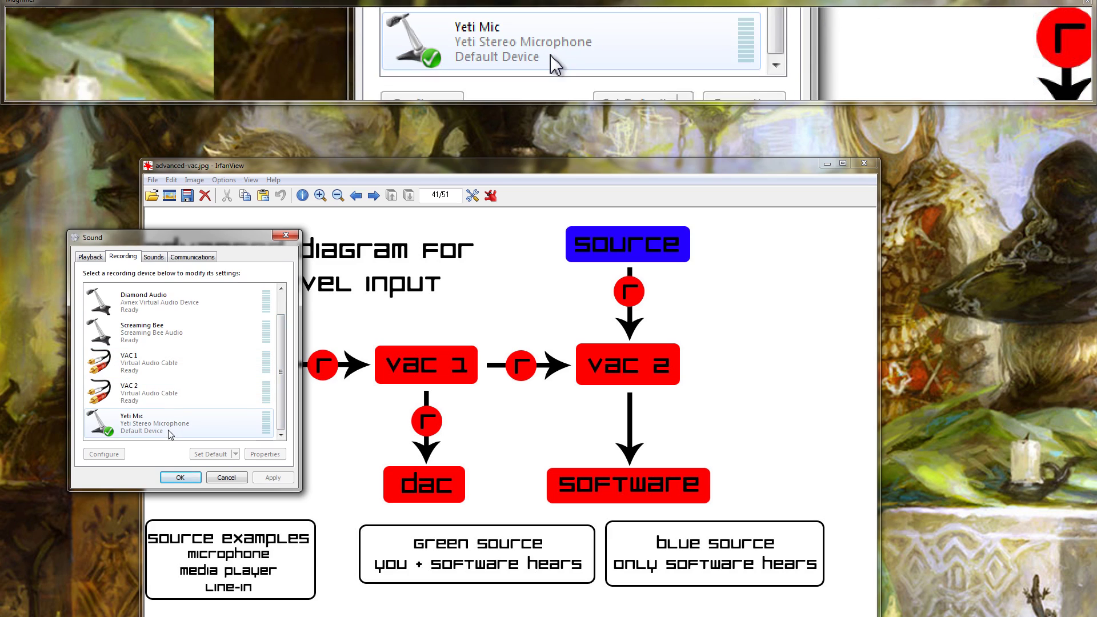
scroll(283, 366, "up", 1)
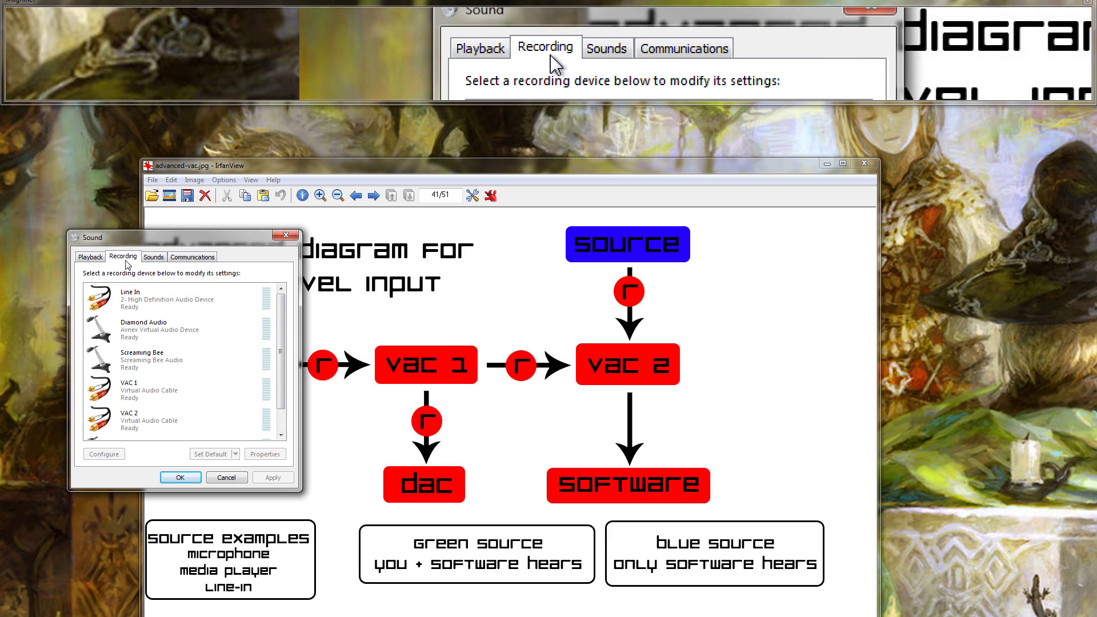
left_click(90, 257)
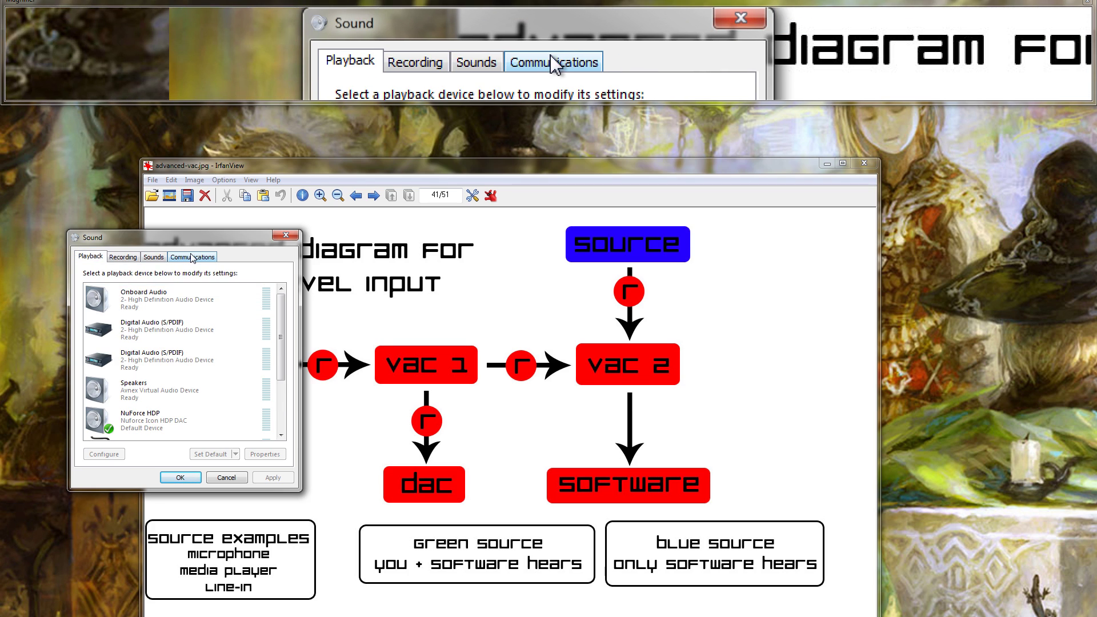
left_click(131, 258)
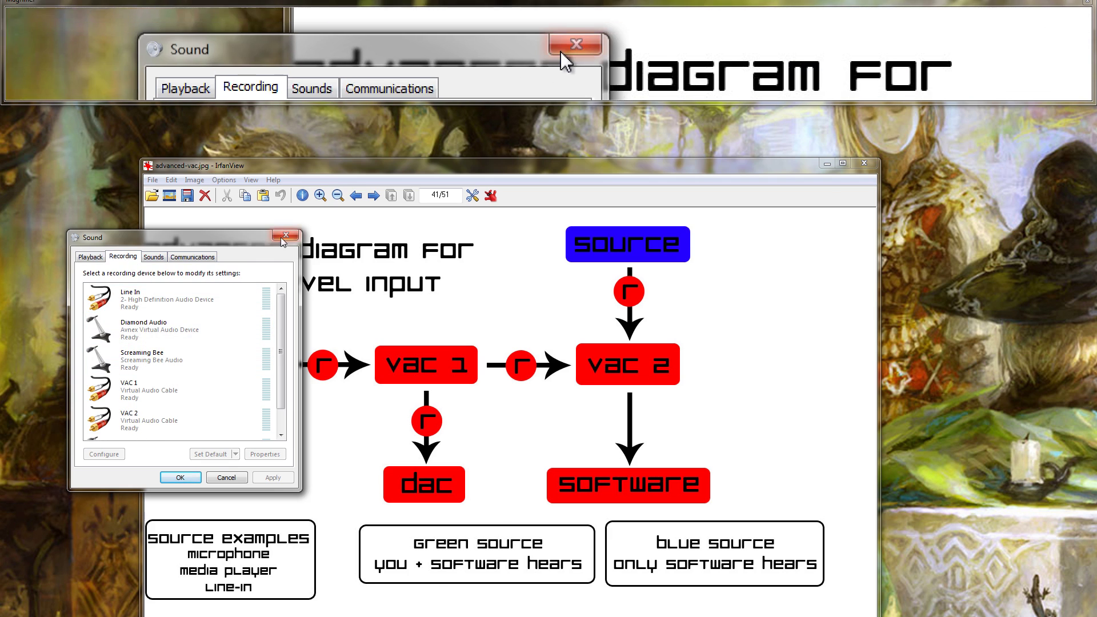
left_click(284, 236)
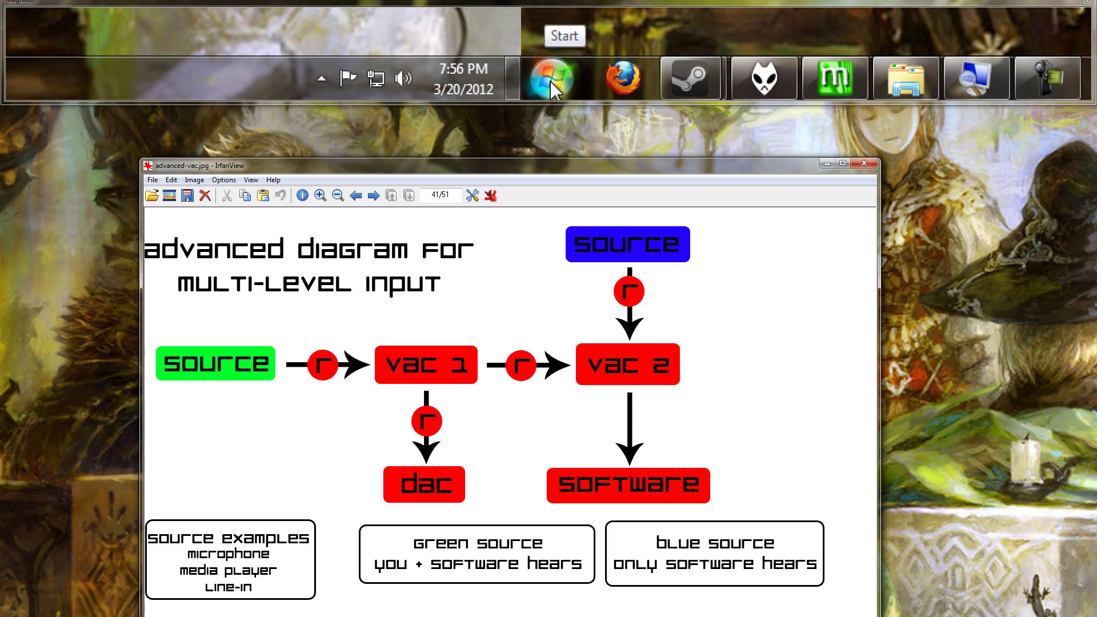
Launch Winamp and move its window to the right.
left_click(552, 87)
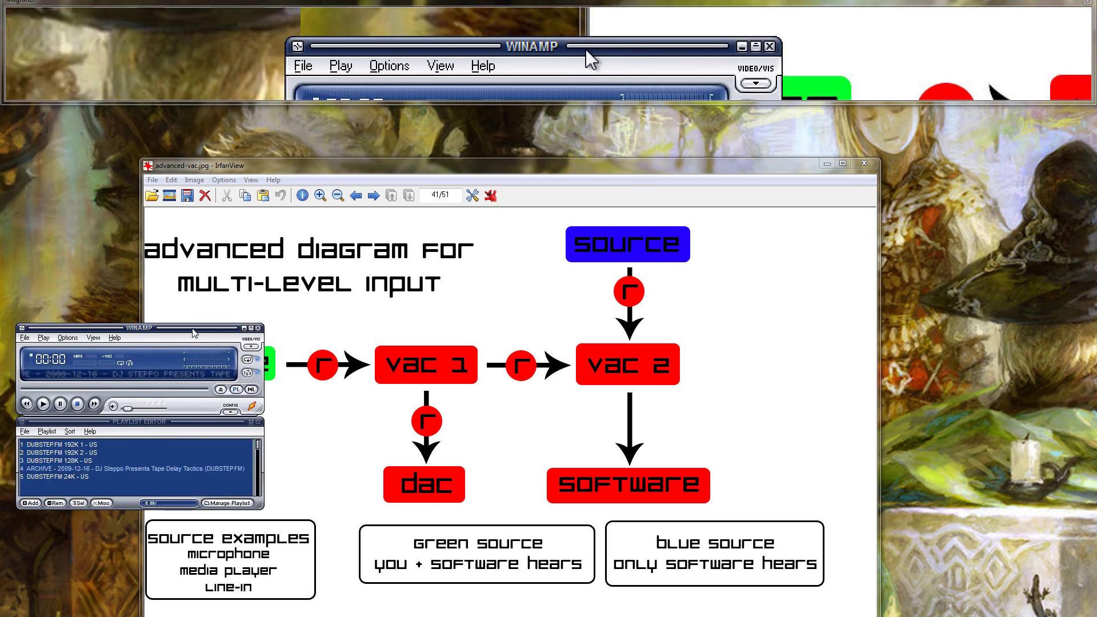
left_click_drag(227, 332, 279, 328)
left_click(171, 334)
left_click(171, 333)
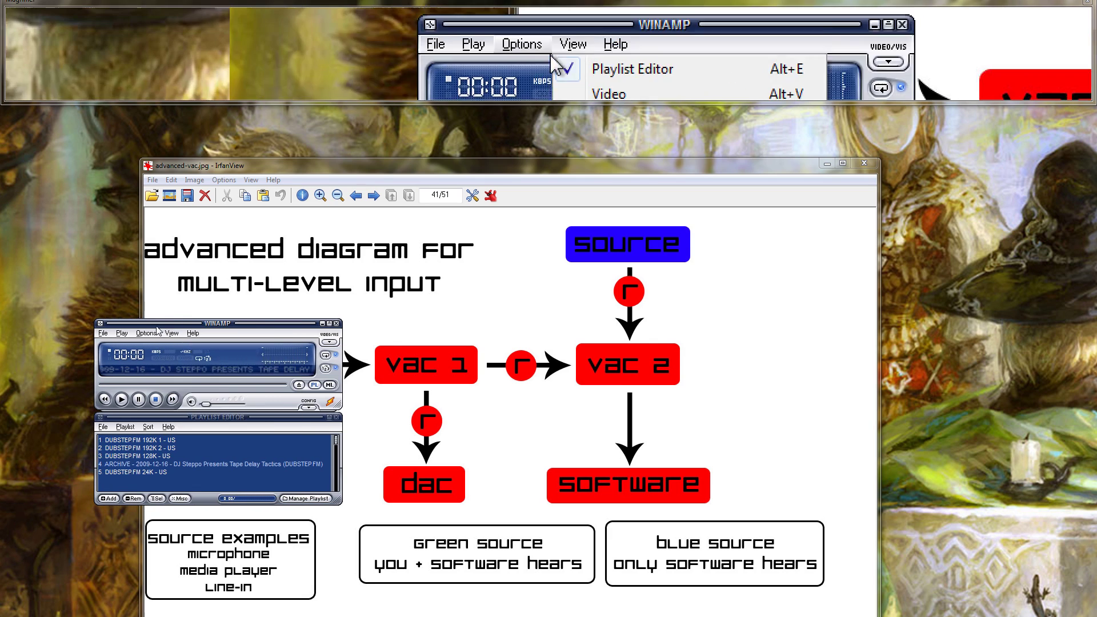
Check Winamp's DirectSound output device, leaving it on Primary Sound Driver.
left_click(158, 332)
left_click(166, 474)
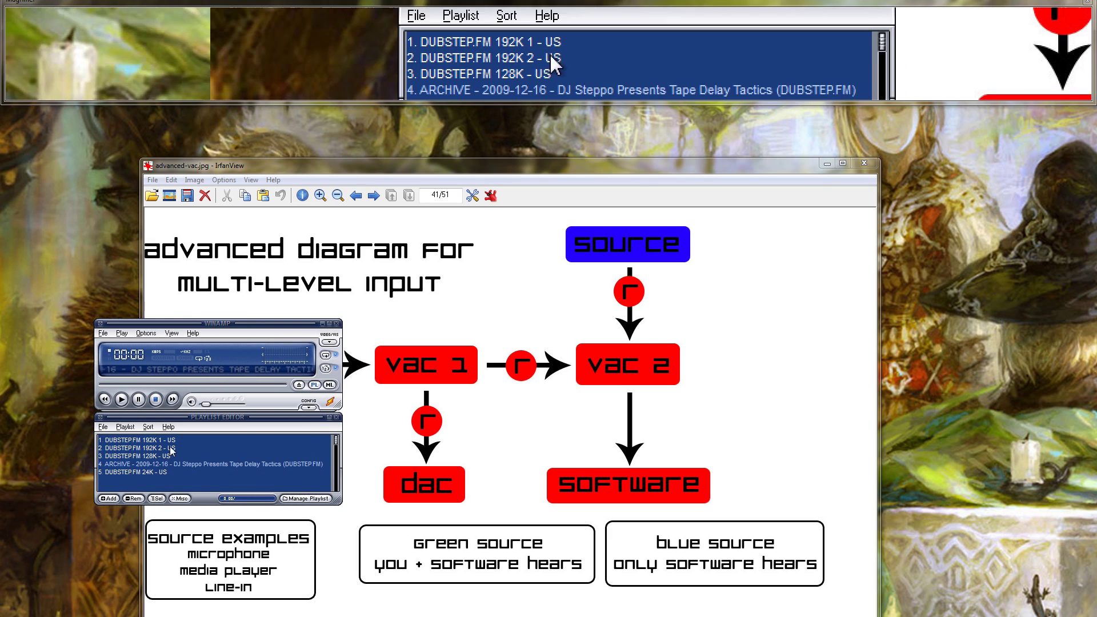
left_click_drag(0, 245, 196, 241)
left_click(156, 474)
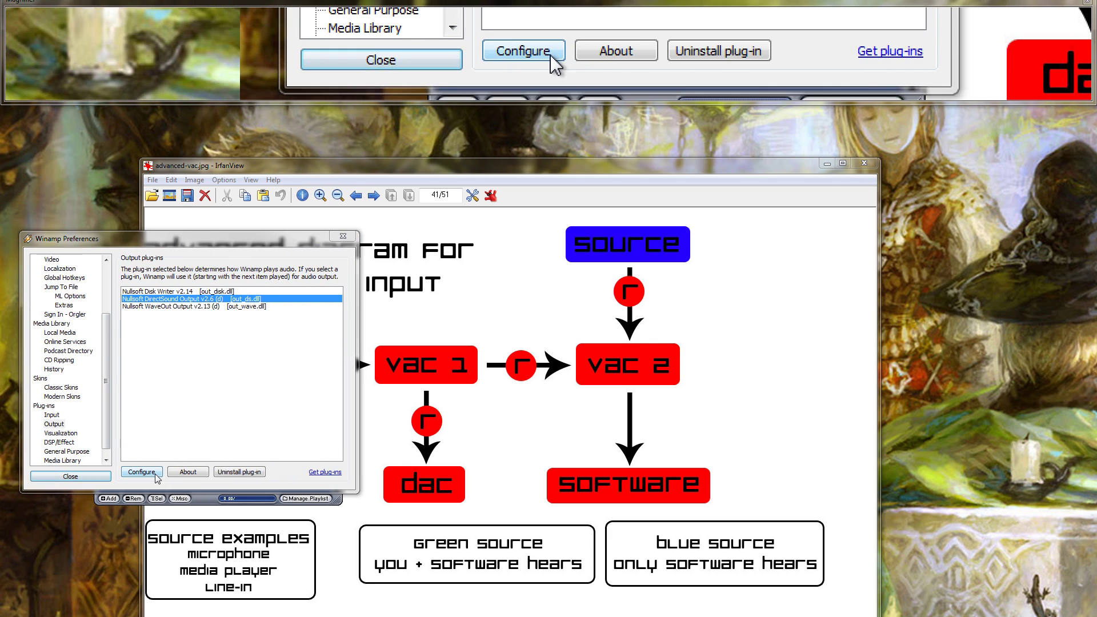
left_click_drag(0, 260, 247, 297)
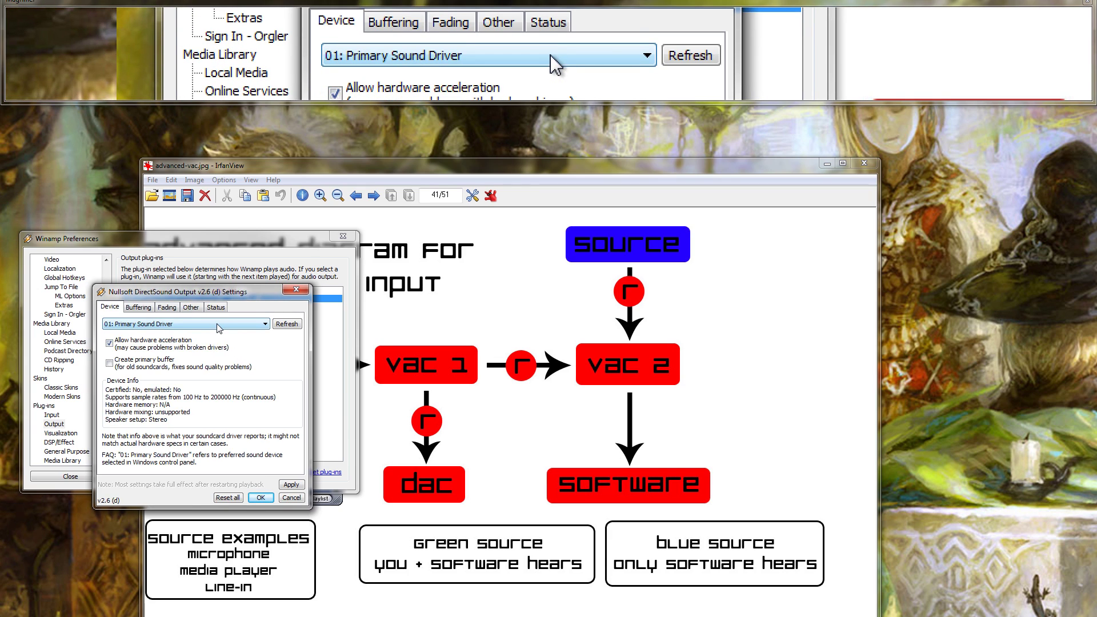
left_click(218, 325)
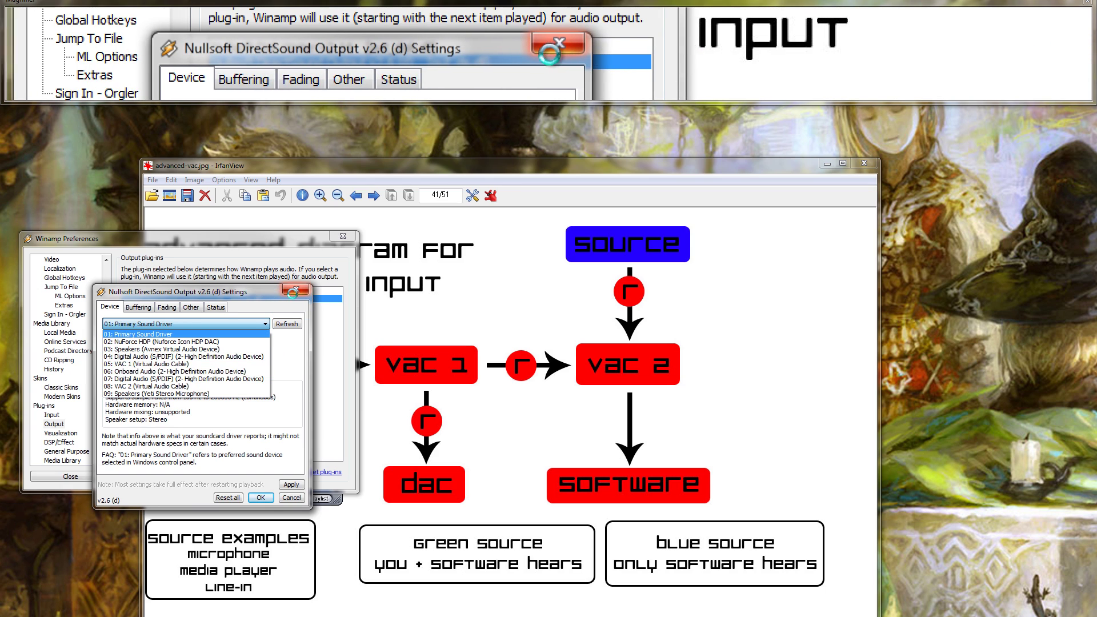
left_click(304, 307)
left_click(296, 289)
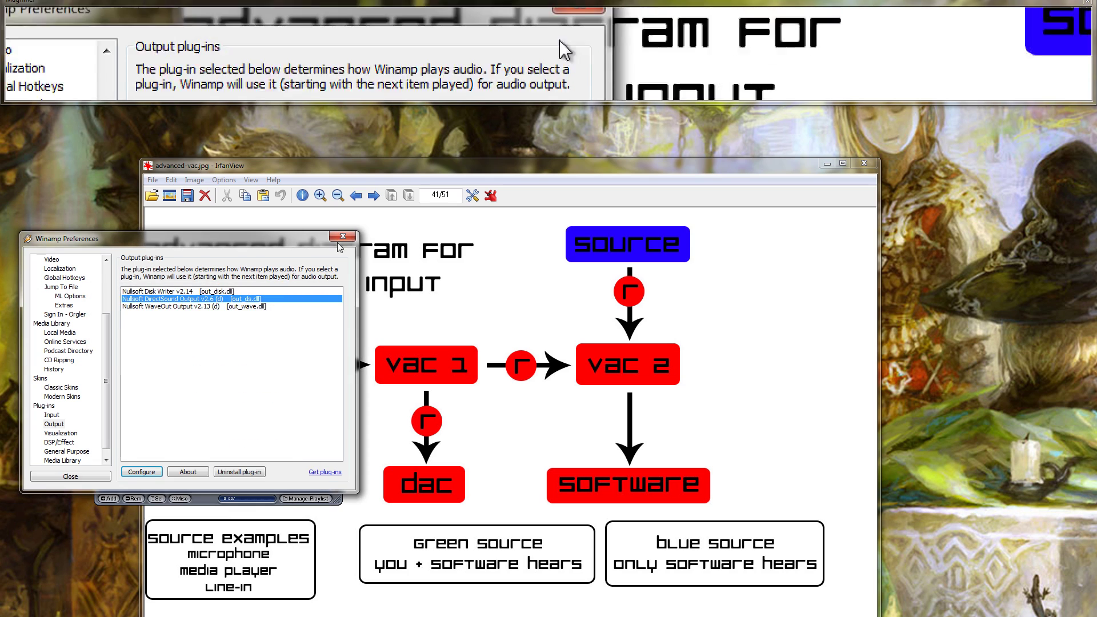
left_click(343, 236)
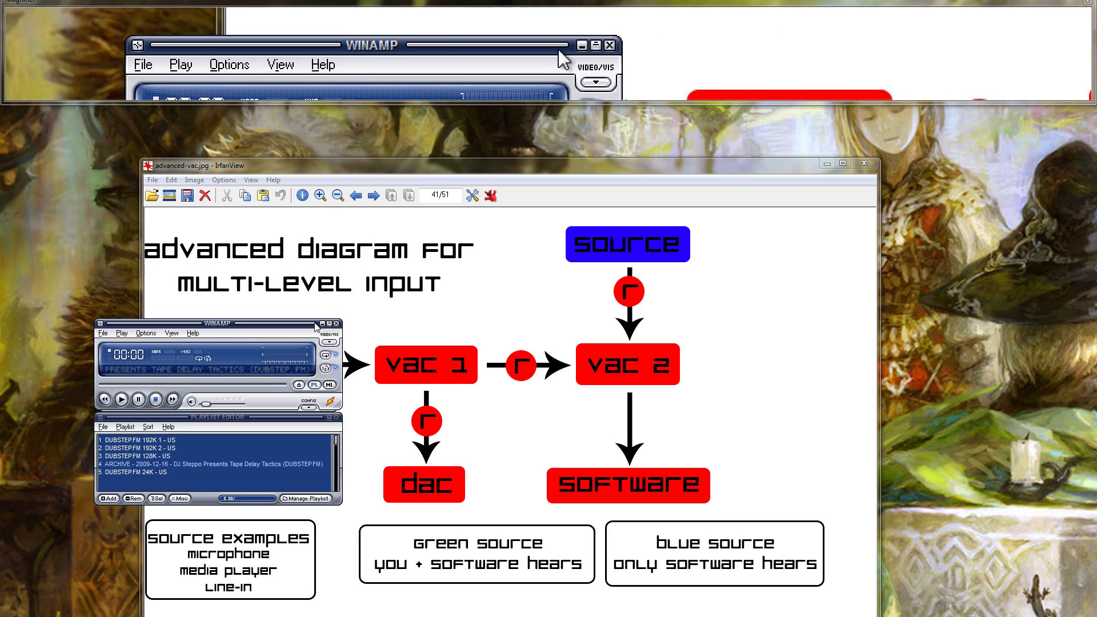
Close Winamp so the full routing diagram shows.
left_click(336, 324)
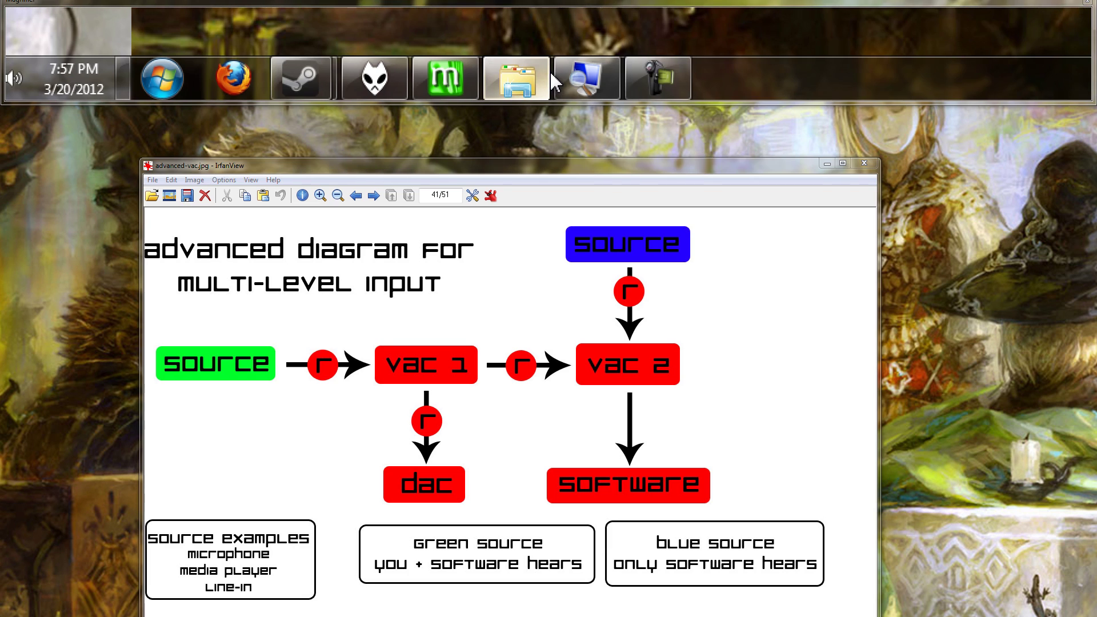
Open a file browser window to reach the soundboard.swf file.
left_click(550, 78)
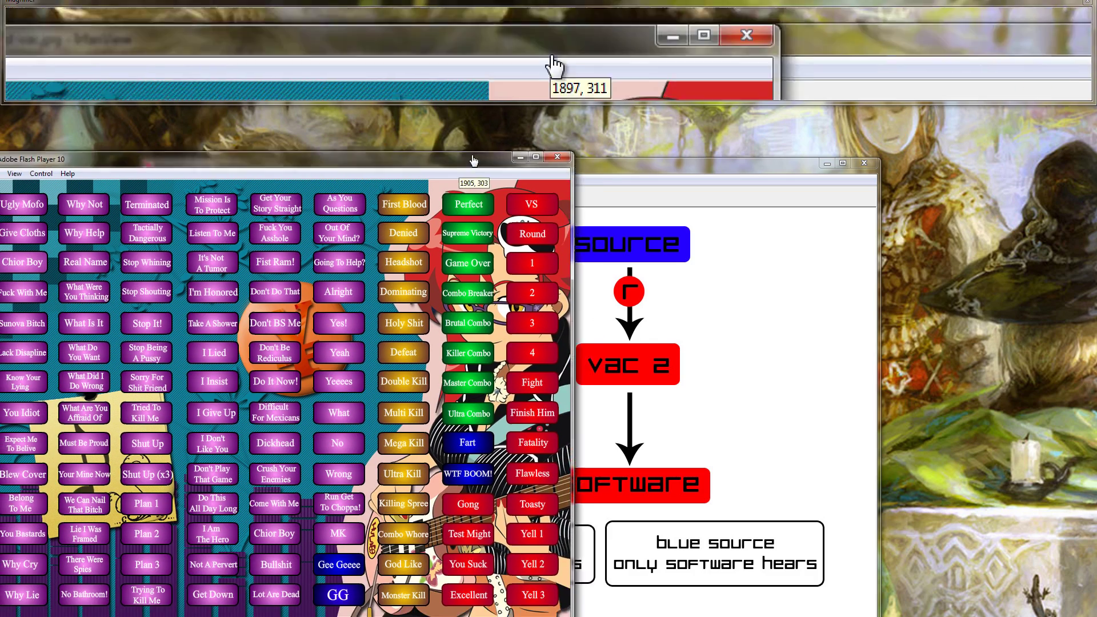
Play the Stop It! and WTF BOOM! clips, then close the Flash soundboard with Alt+F4.
left_click_drag(474, 160, 585, 145)
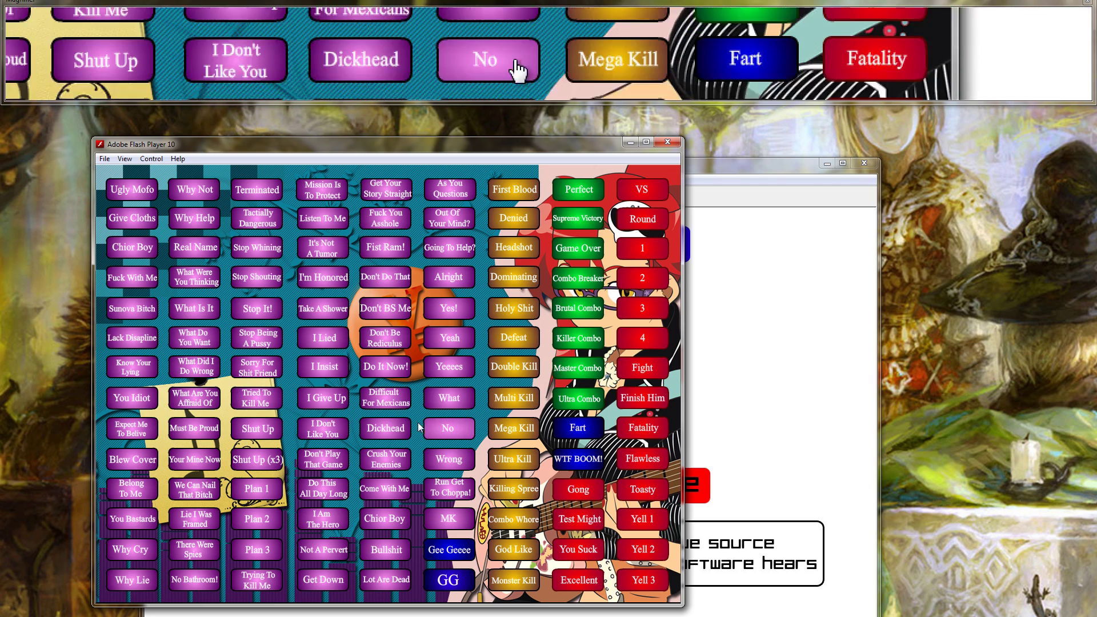
left_click(264, 316)
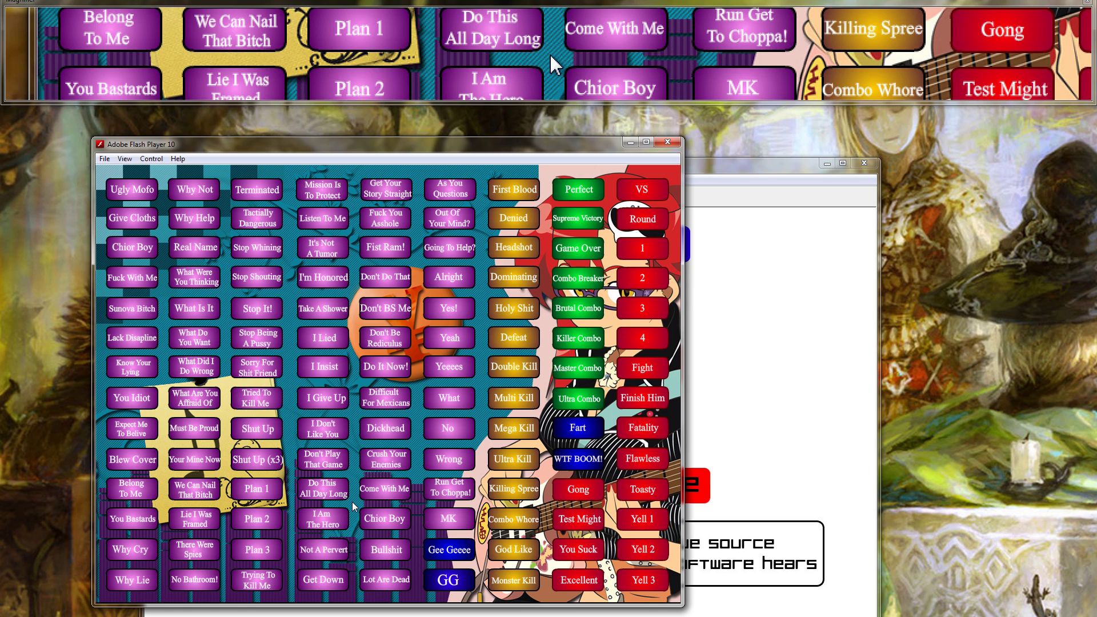
left_click(584, 461)
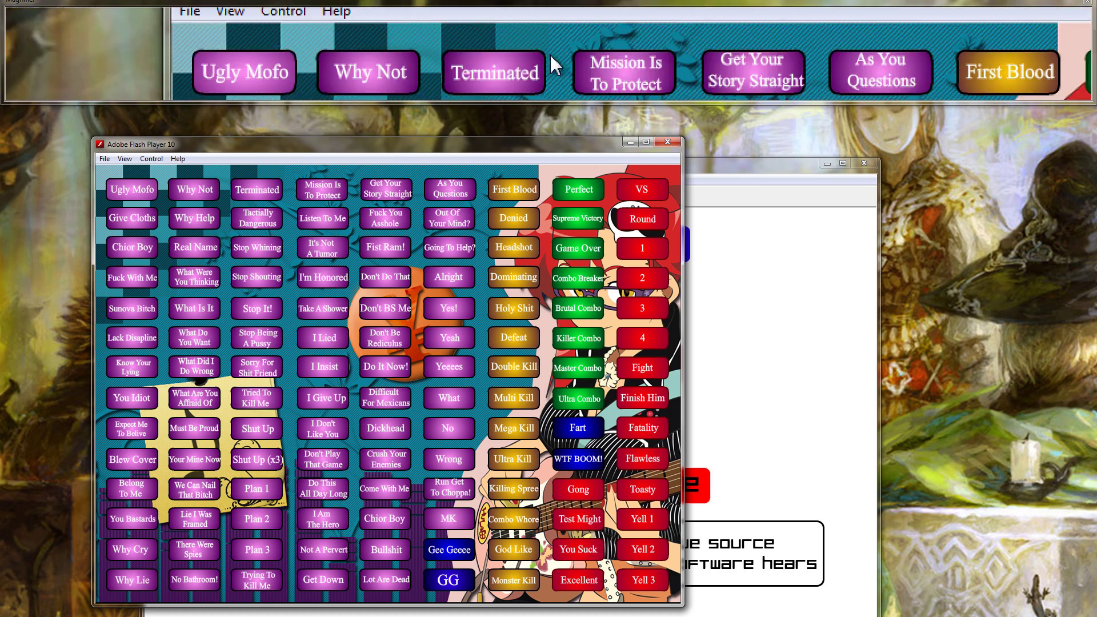
key("alt+F4")
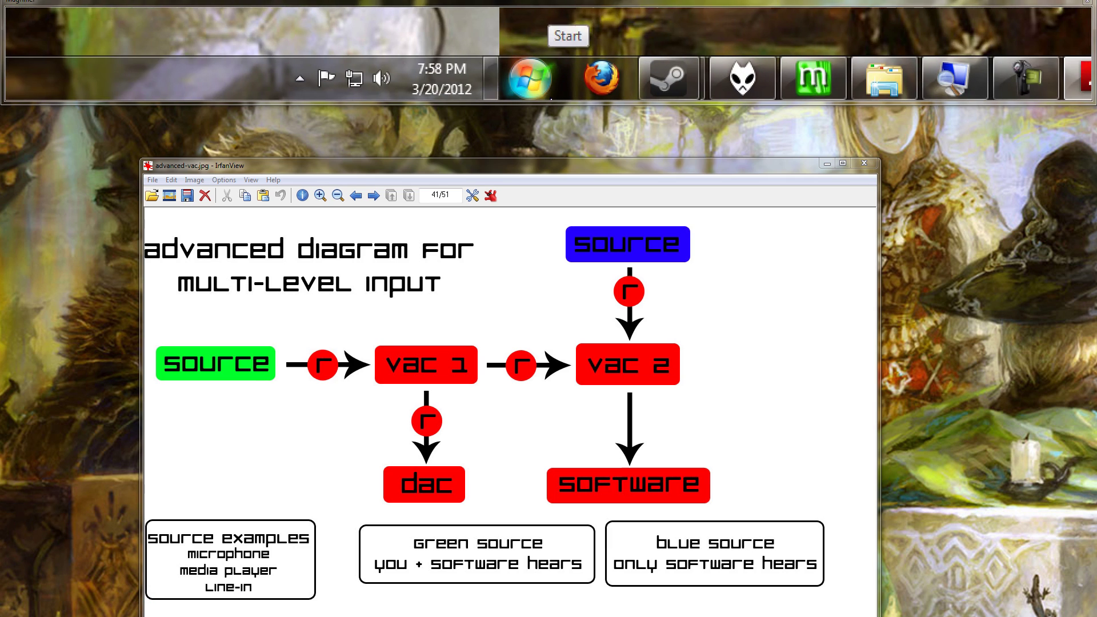
Start an Audio Repeater from Line In to VAC 1 and minimize it.
left_click(530, 78)
left_click(559, 63)
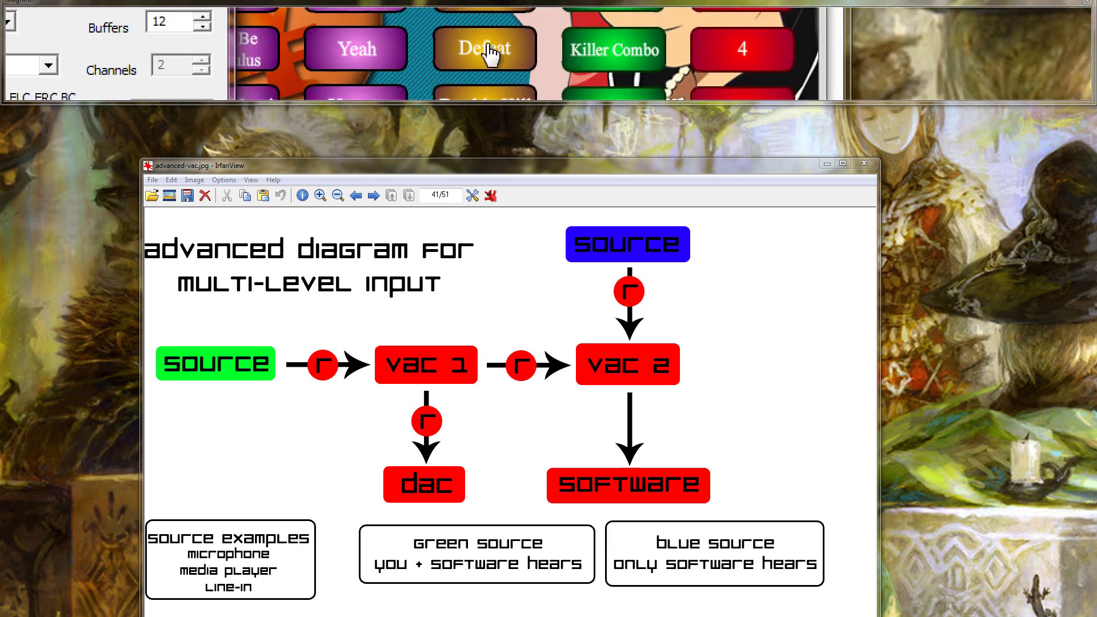
left_click_drag(320, 26, 157, 259)
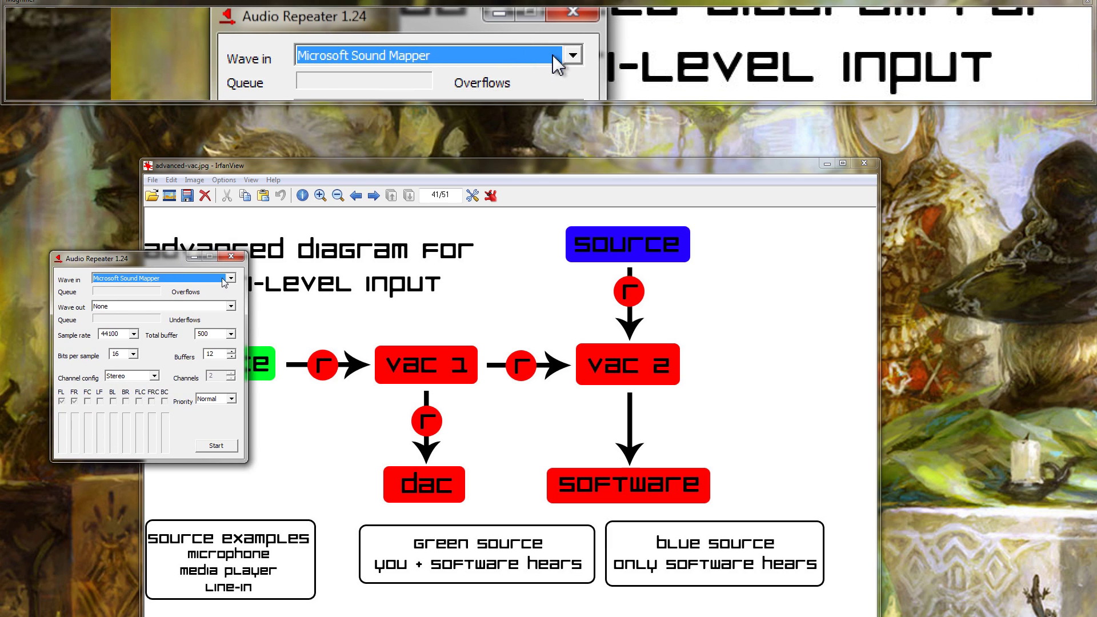
left_click(223, 283)
left_click(211, 314)
left_click(231, 306)
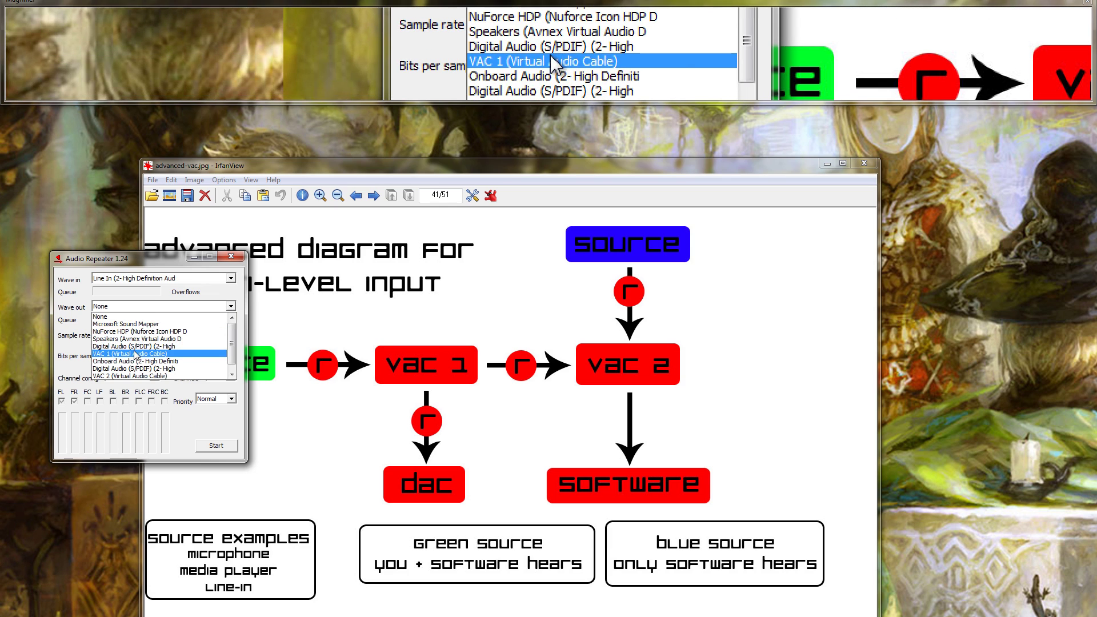
left_click(136, 353)
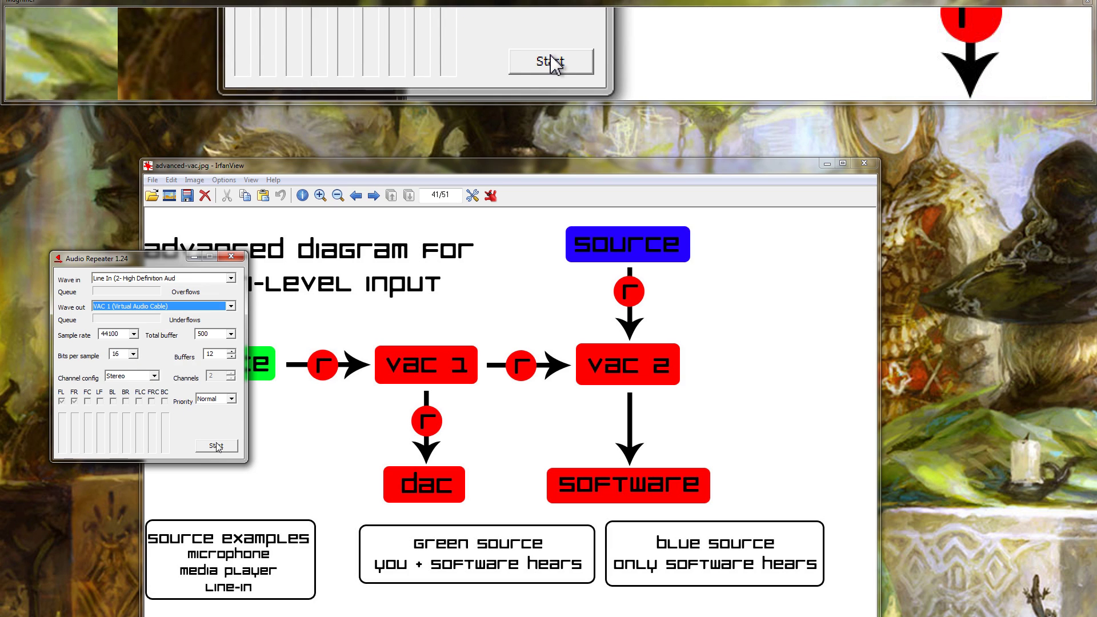
left_click(193, 257)
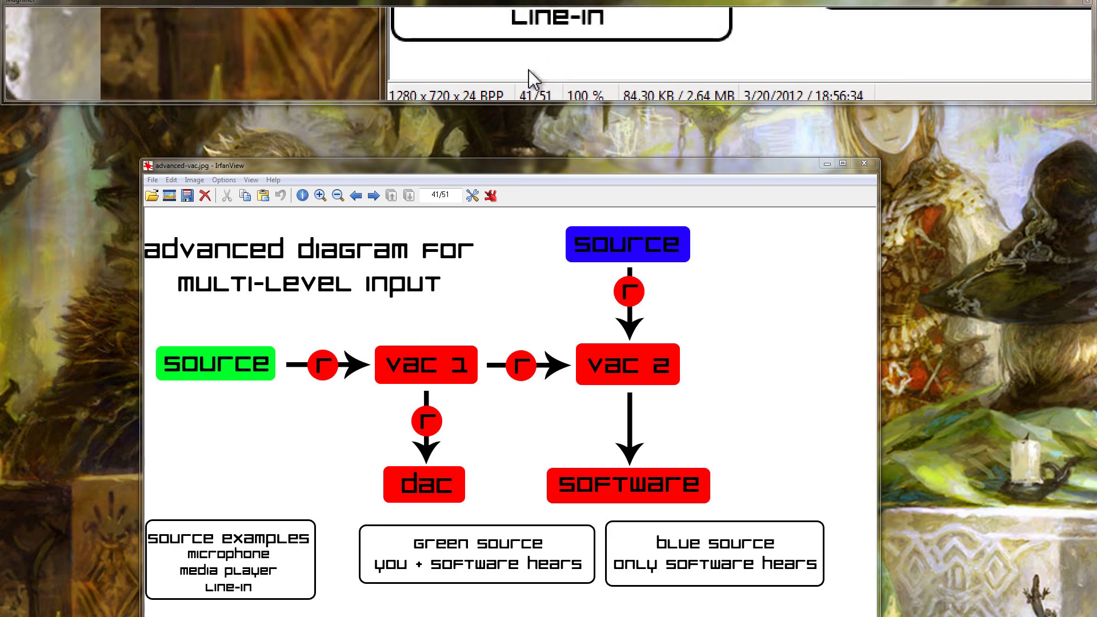
Start a second Audio Repeater with Wave in VAC 1 and Wave out NuForce HDP.
left_click(552, 86)
left_click(548, 64)
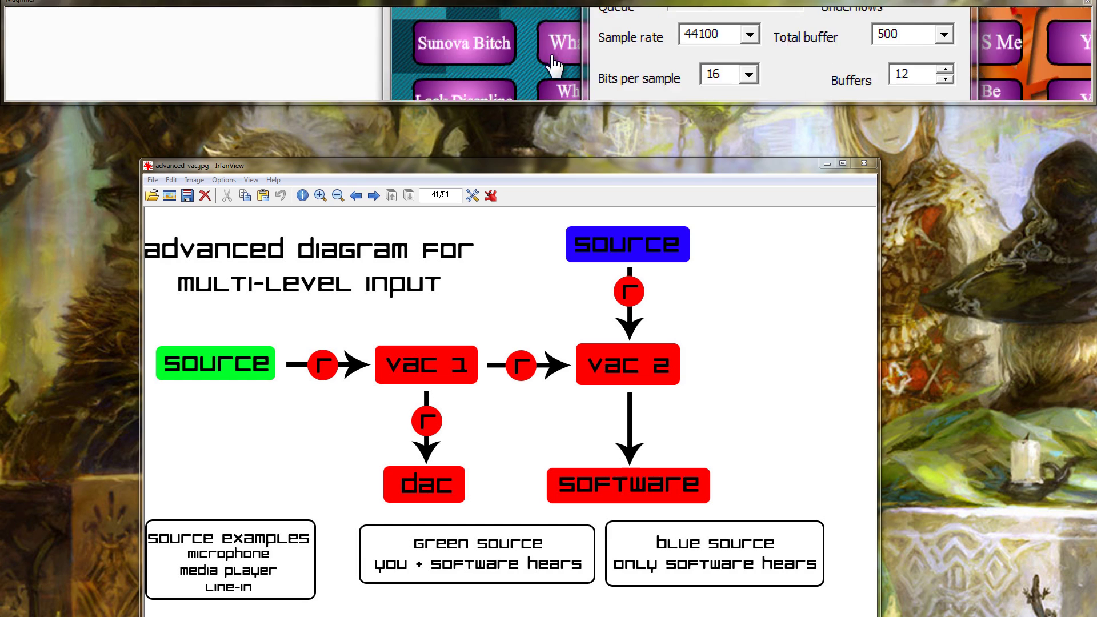
left_click_drag(0, 262, 106, 262)
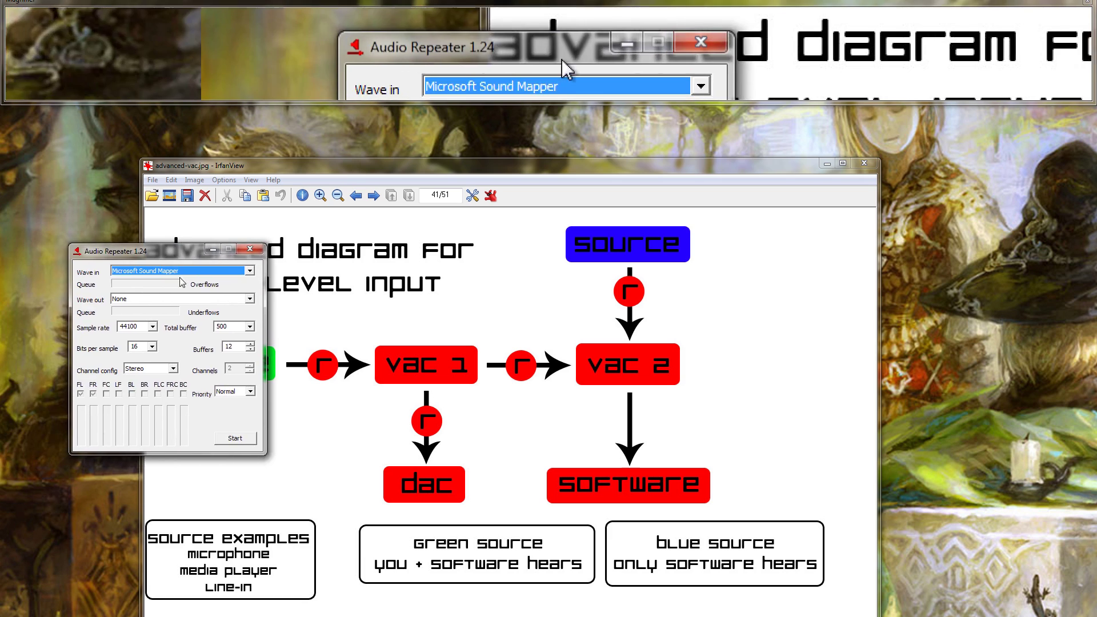
left_click(178, 271)
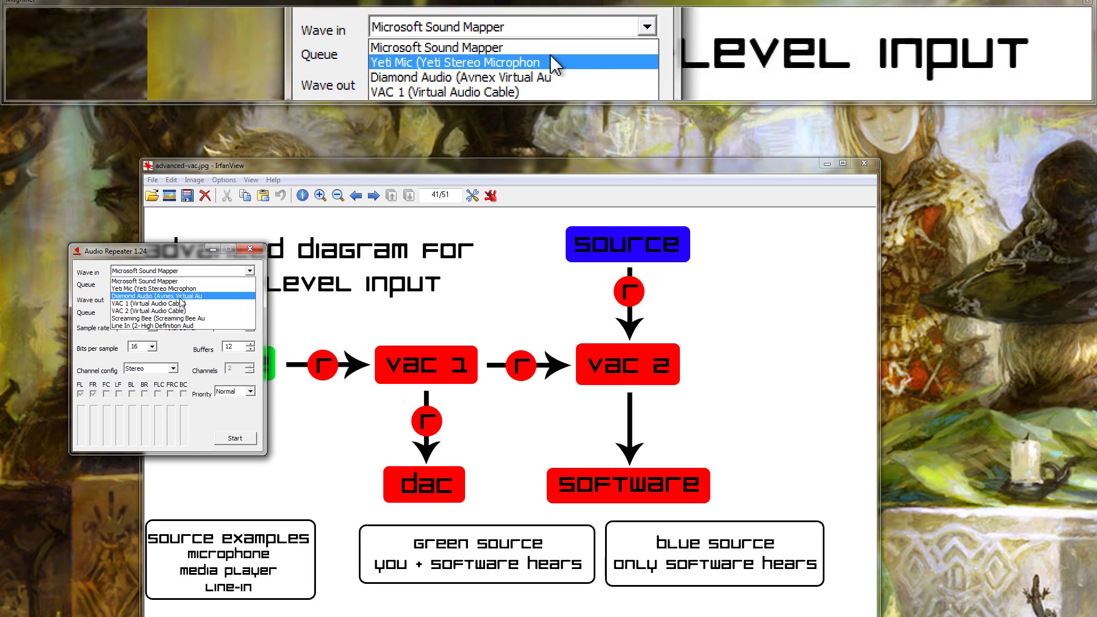
left_click(179, 303)
left_click(250, 299)
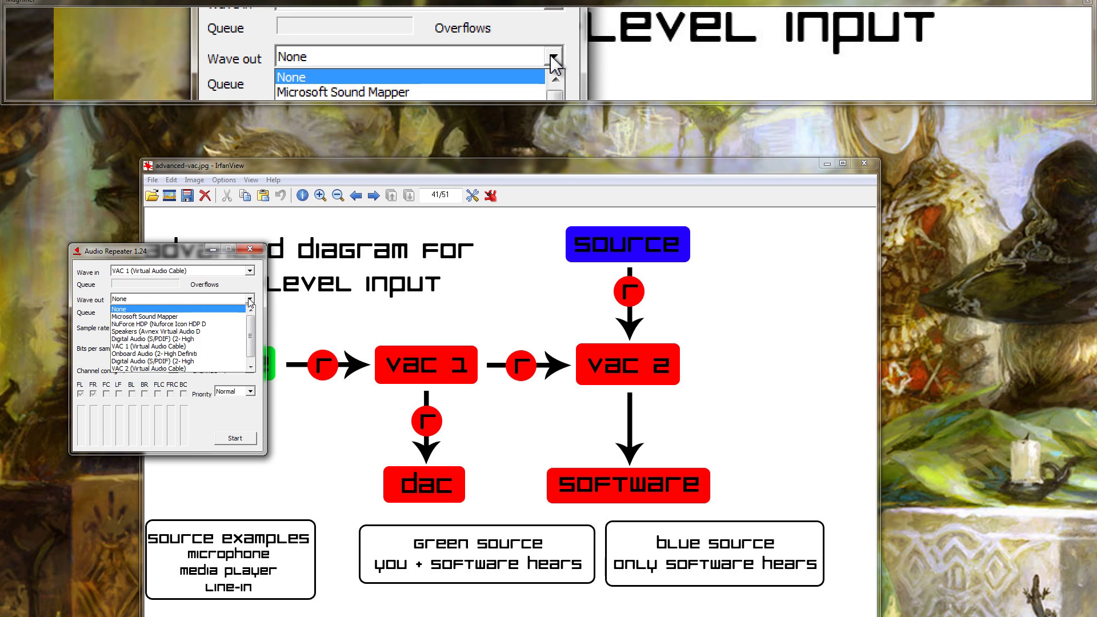
left_click(172, 324)
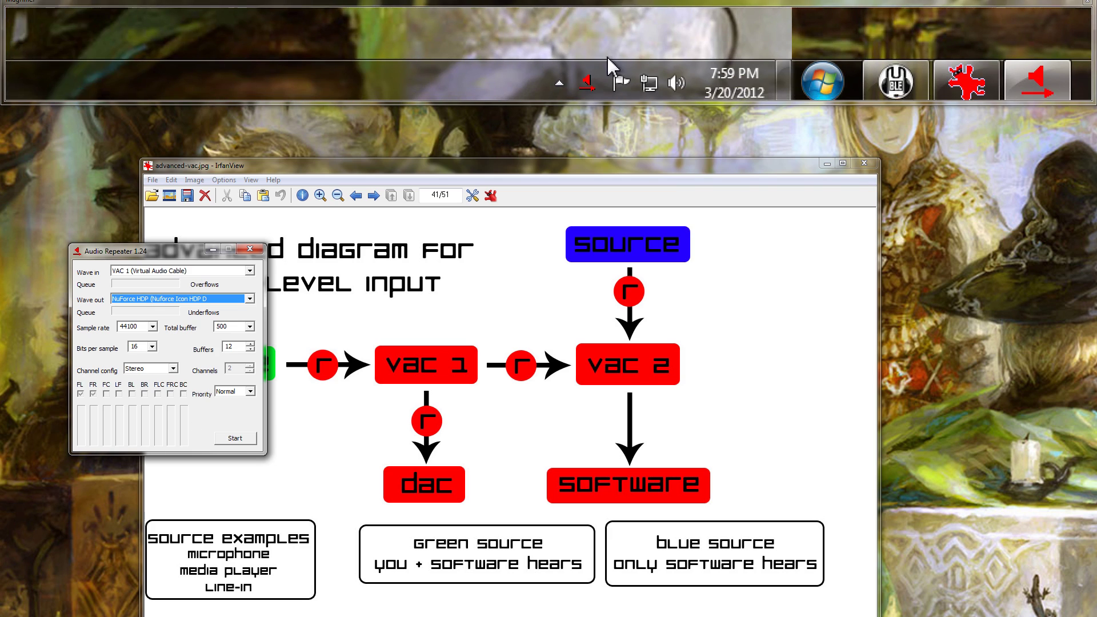
right_click(676, 83)
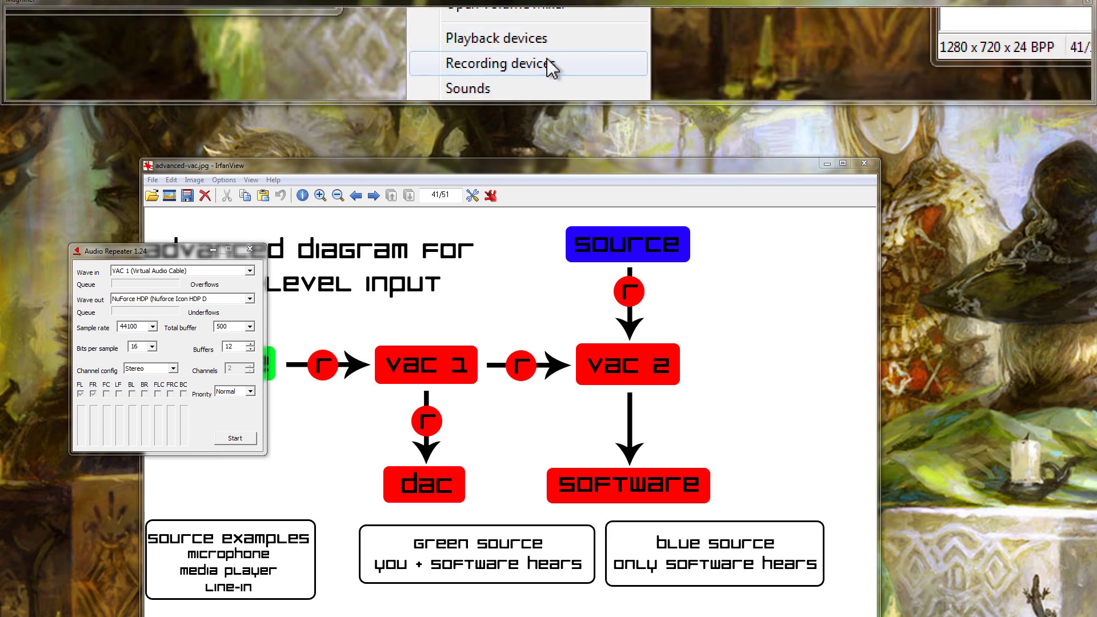
key("Escape")
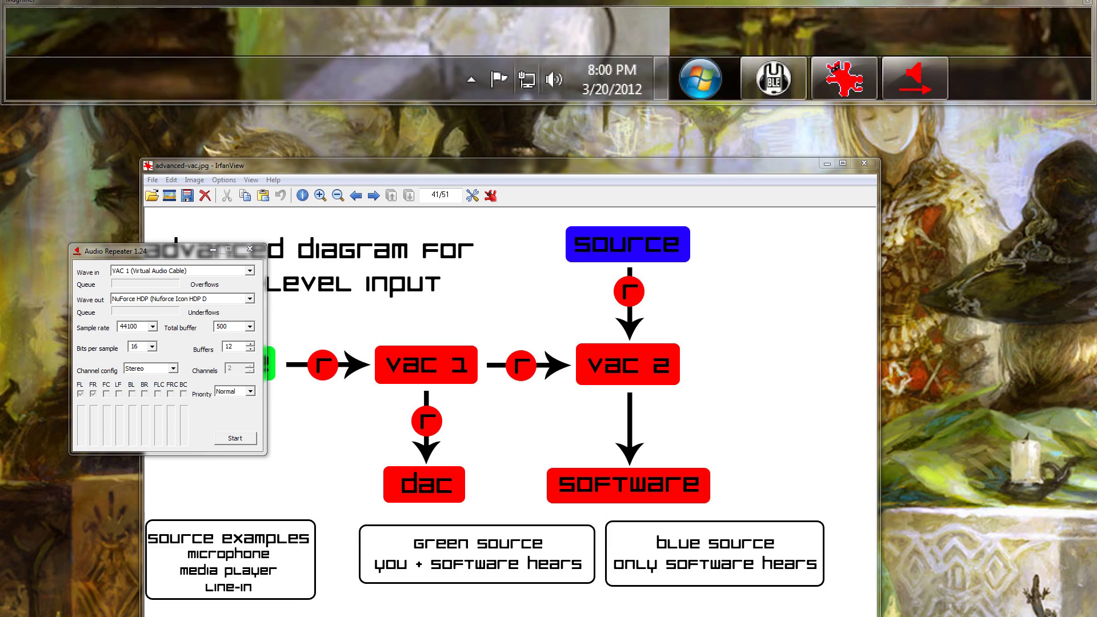
right_click(550, 82)
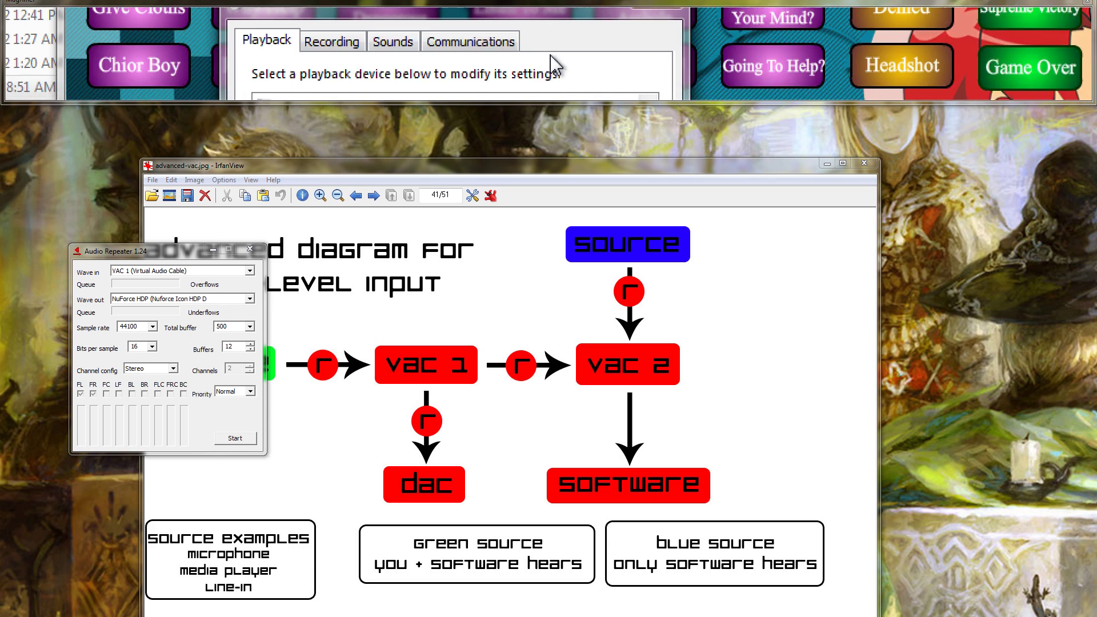
left_click_drag(549, 0, 258, 231)
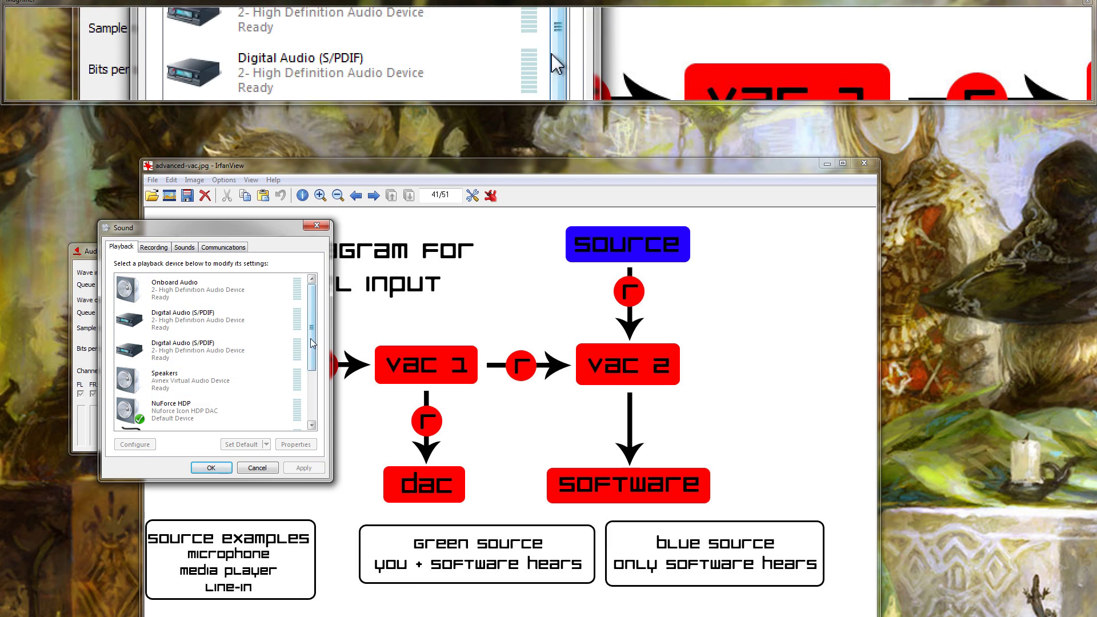
left_click_drag(311, 341, 319, 391)
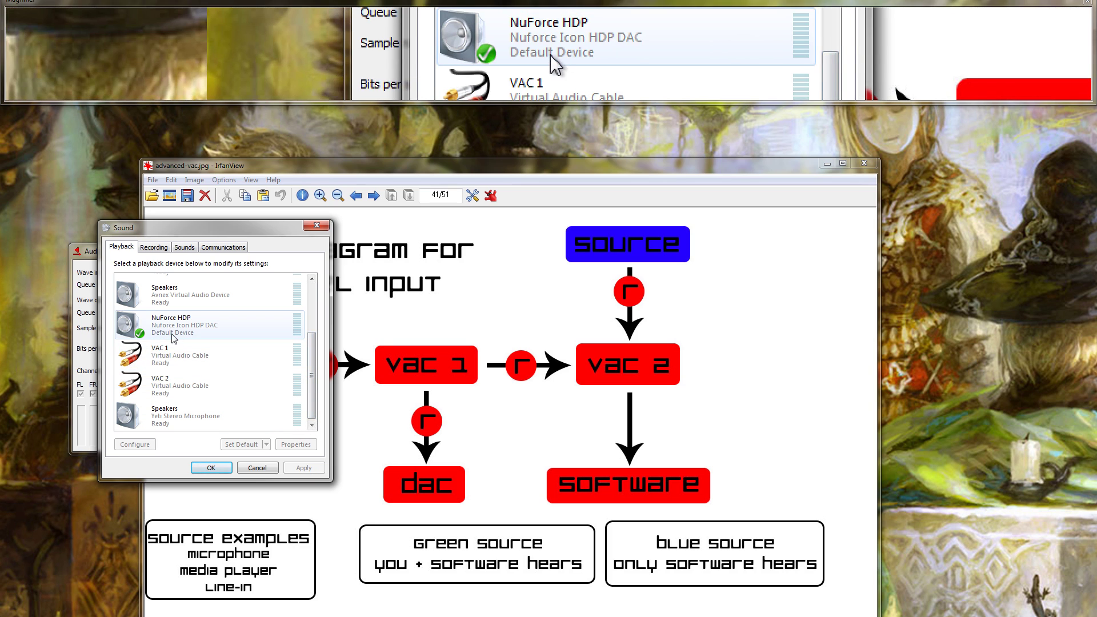
left_click(314, 227)
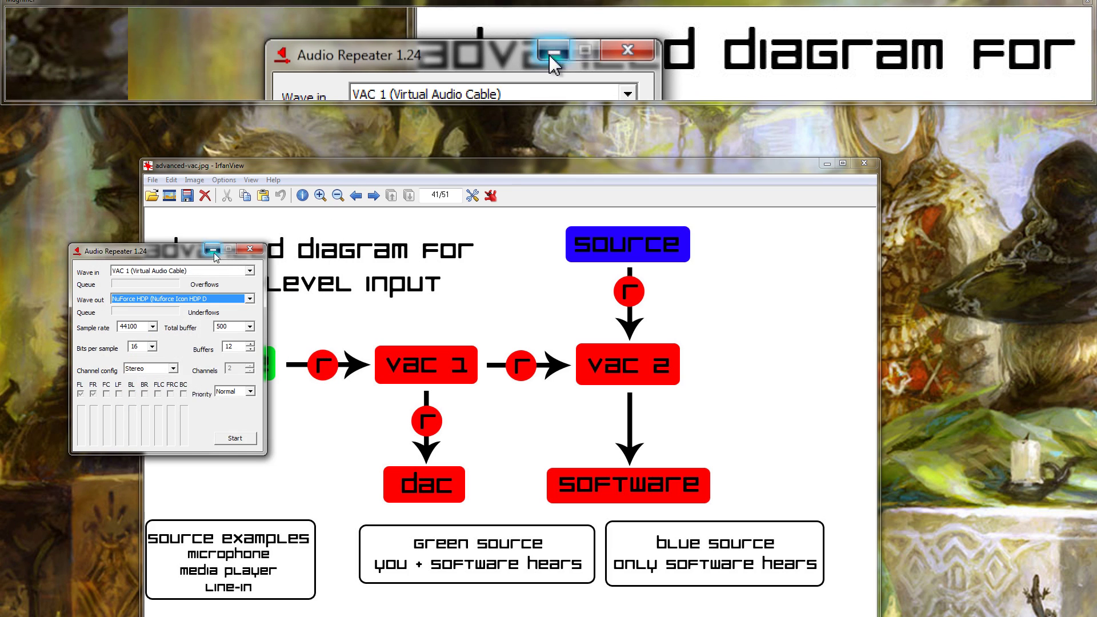
Launch another Audio Repeater with Wave in VAC 1 and Wave out VAC 2, then minimize it.
left_click(214, 250)
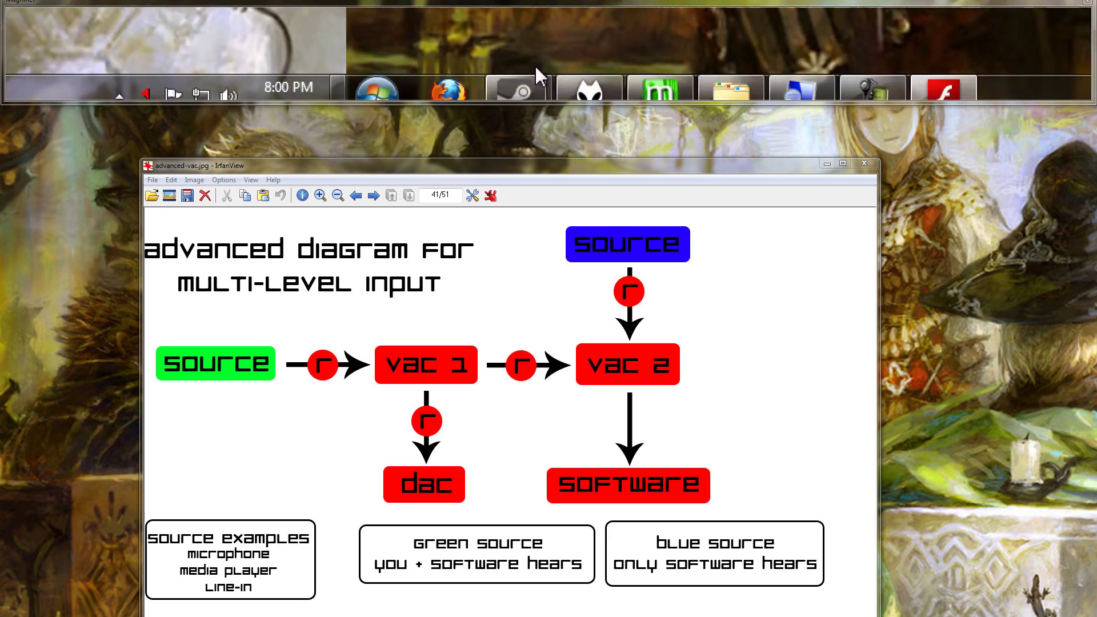
left_click(377, 89)
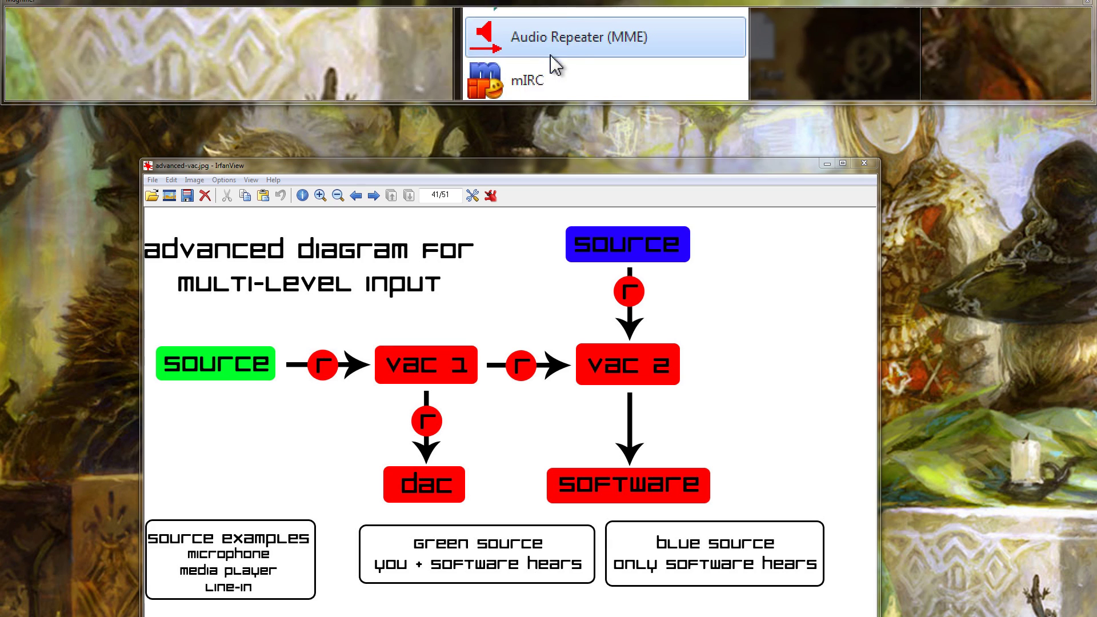
left_click(552, 56)
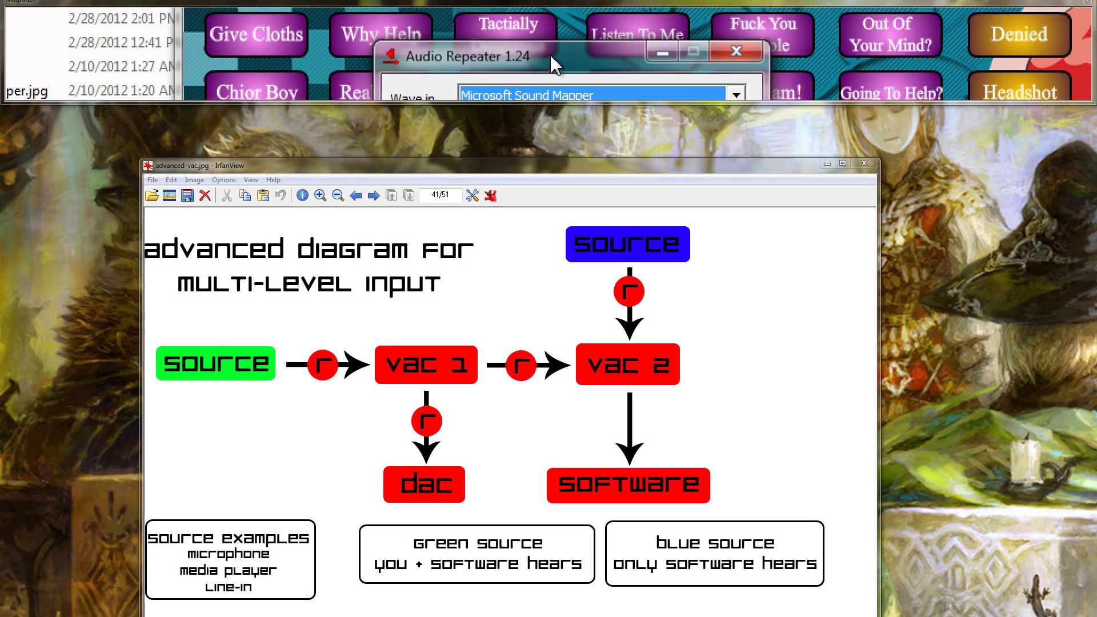
left_click(254, 264)
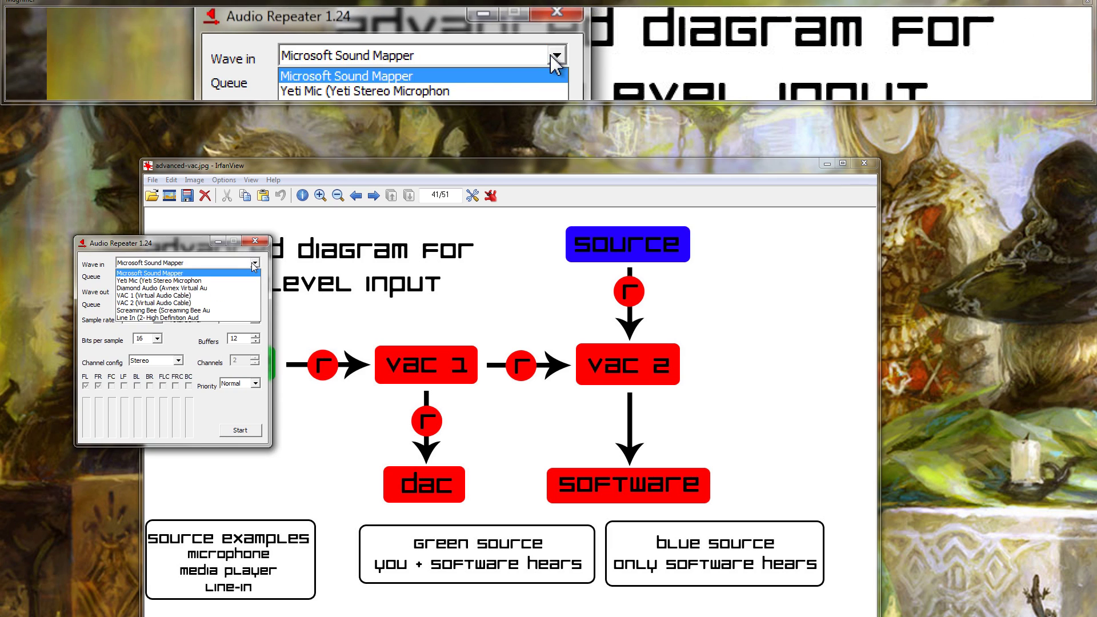
left_click(251, 295)
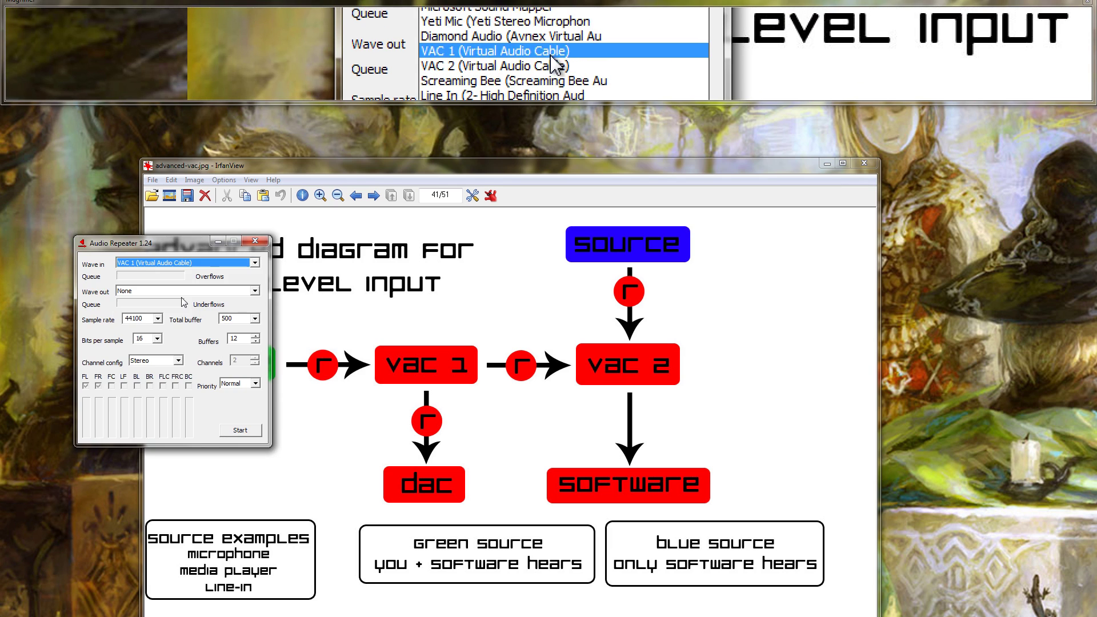
left_click(254, 292)
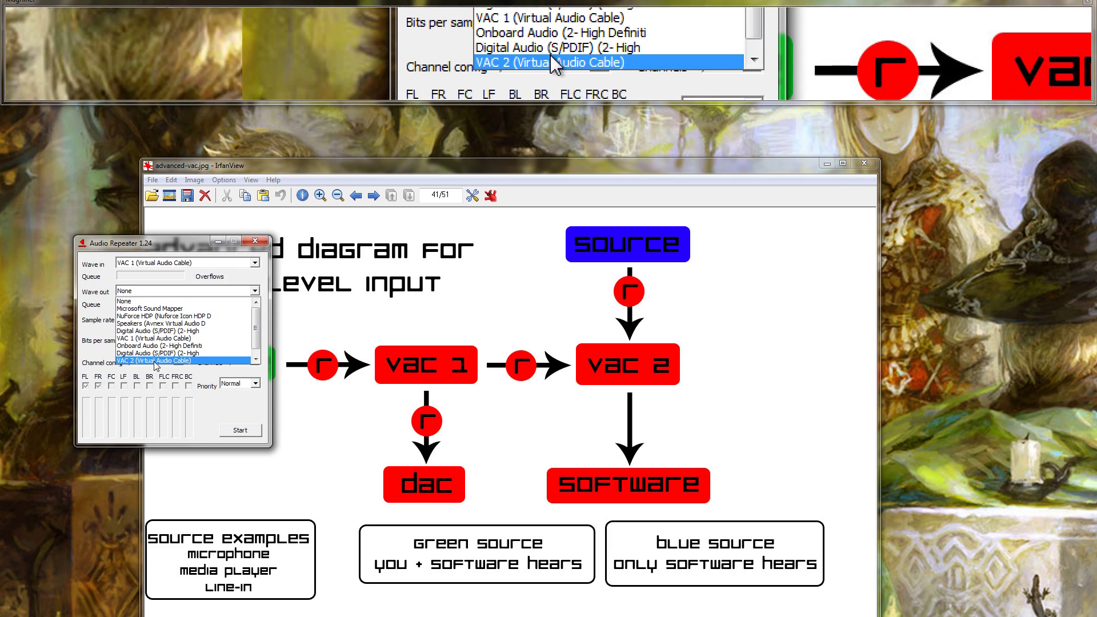
left_click(154, 360)
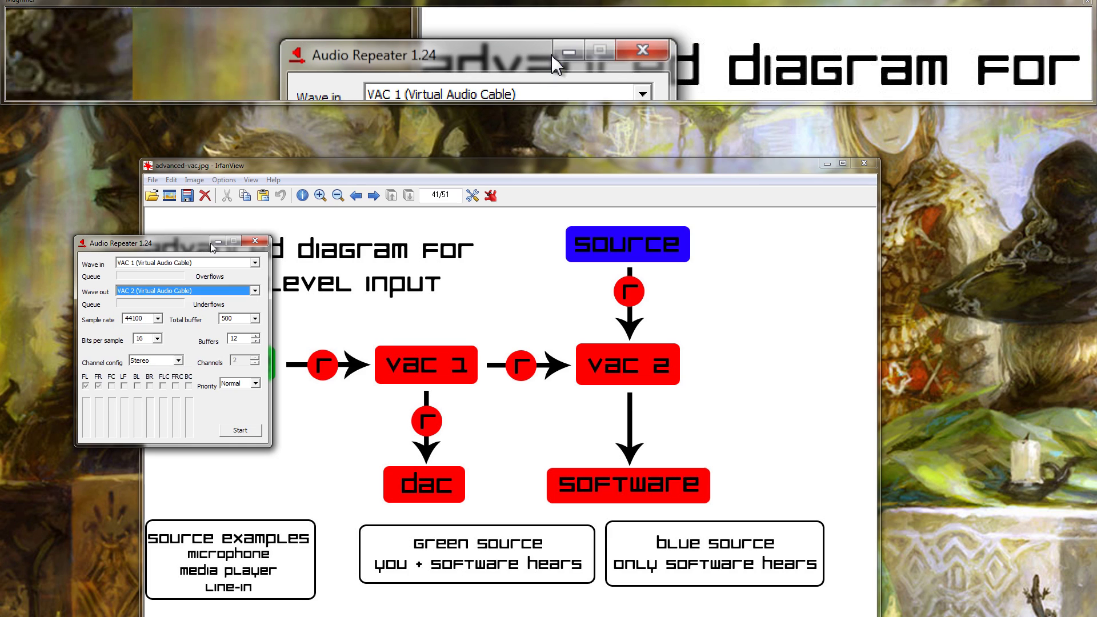
left_click(220, 243)
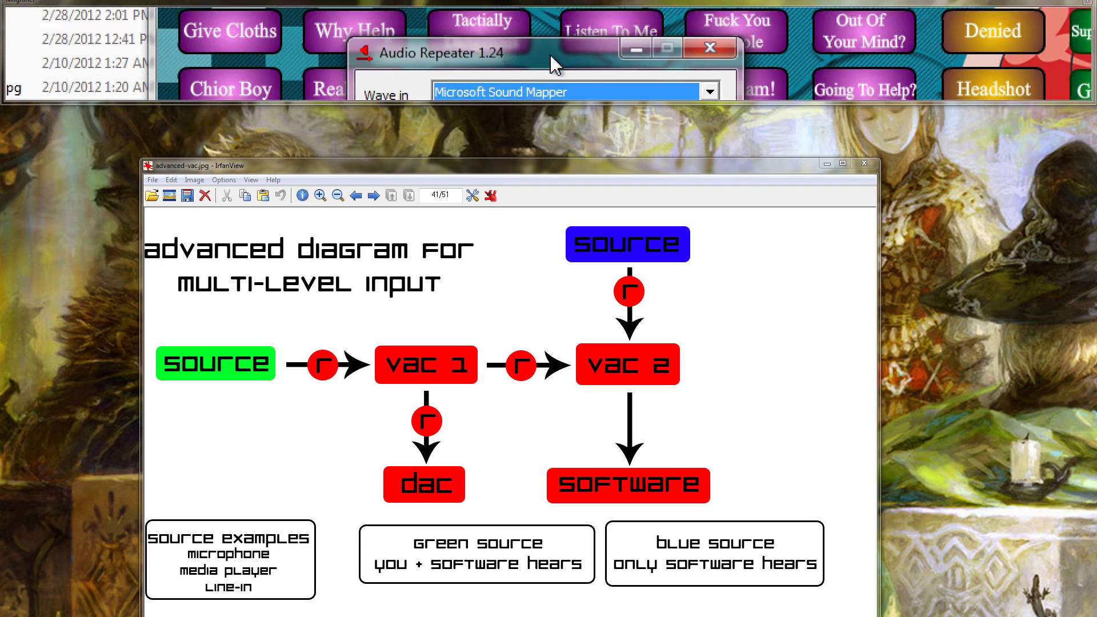
Set the new repeater's Wave in to Yeti Mic and Wave out to VAC 2, then minimize it.
left_click_drag(579, 7, 194, 275)
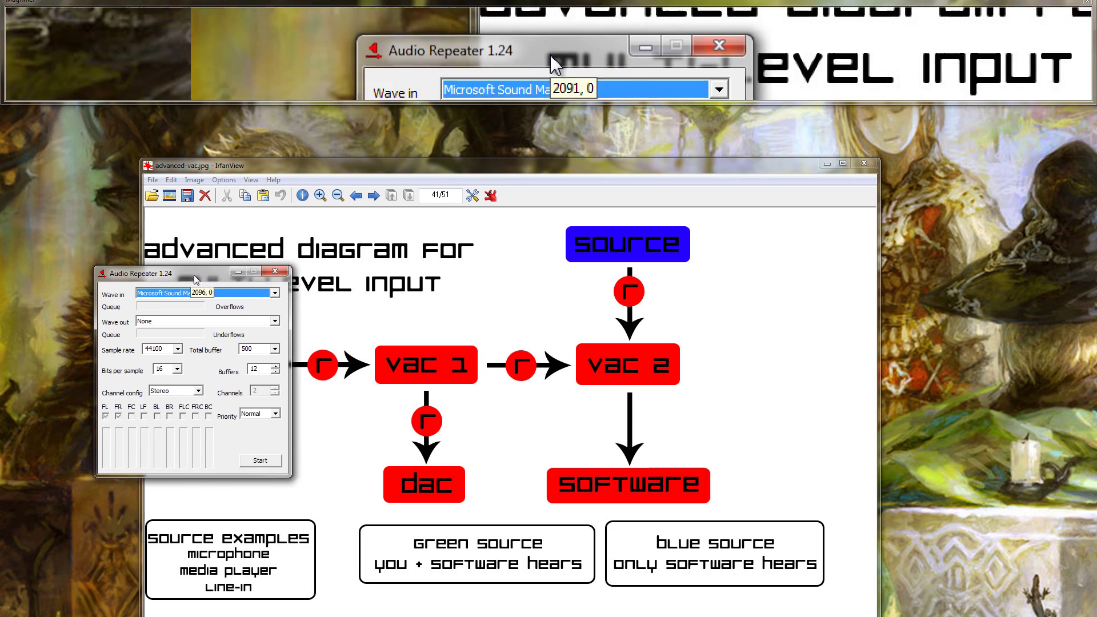
left_click(294, 292)
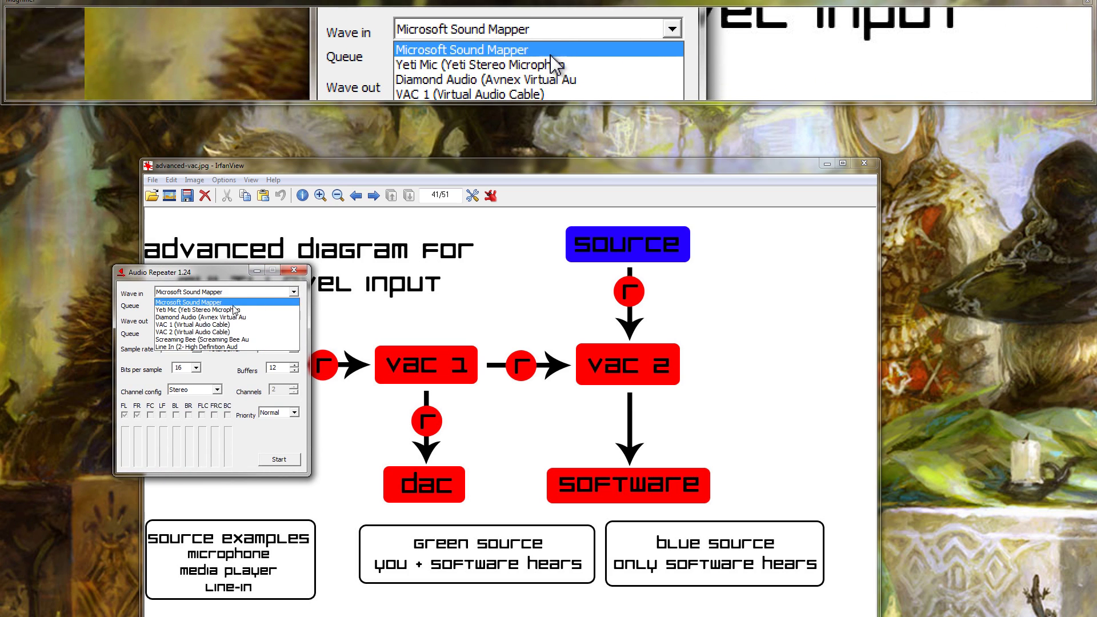
left_click(200, 310)
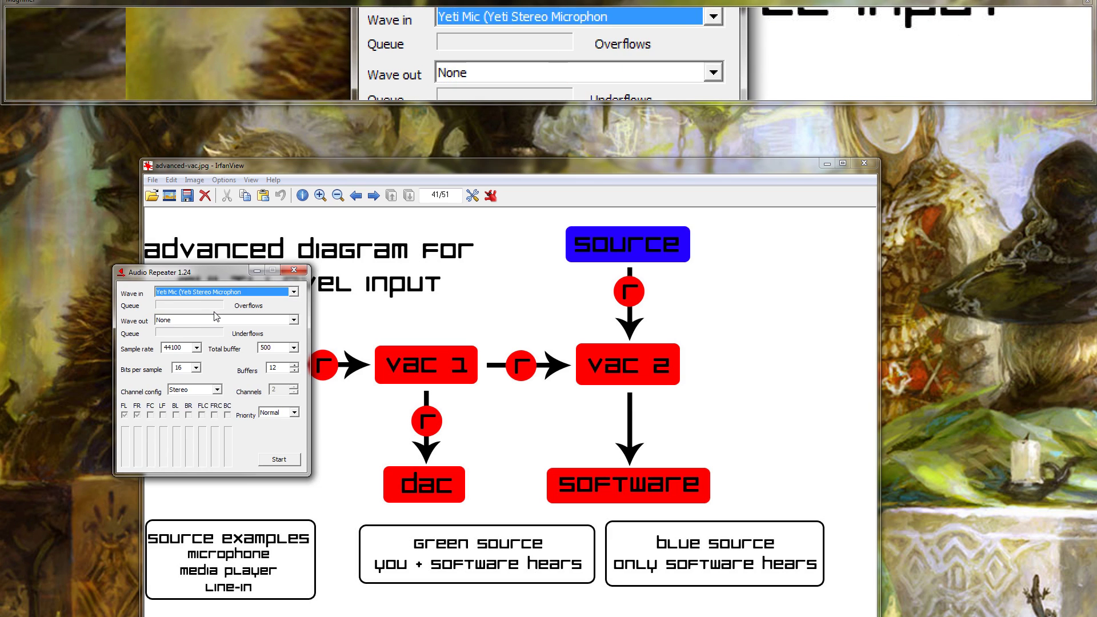
left_click(293, 321)
left_click(185, 390)
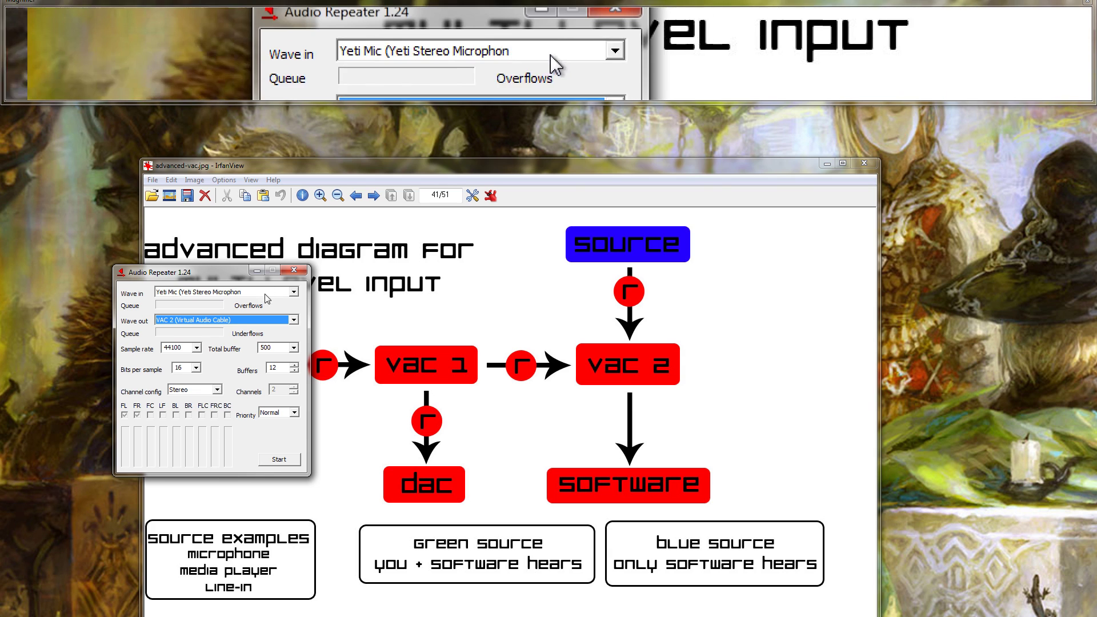
left_click(258, 272)
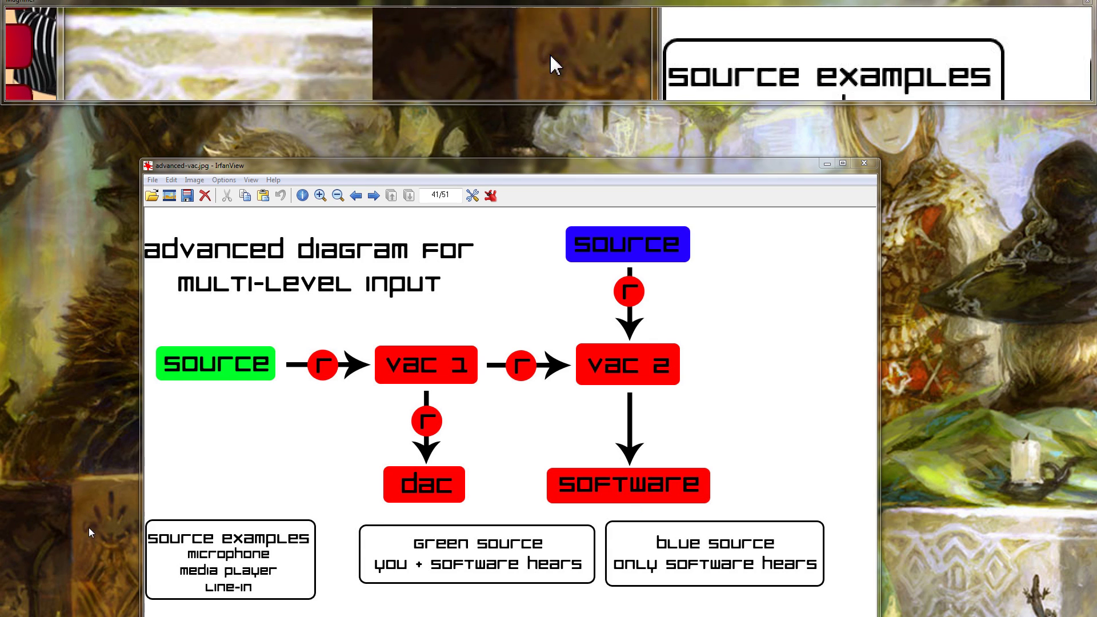
Choose Yeti Mic as Mumble's Audio Input device, confirm with OK, and minimize Mumble.
left_click(273, 614)
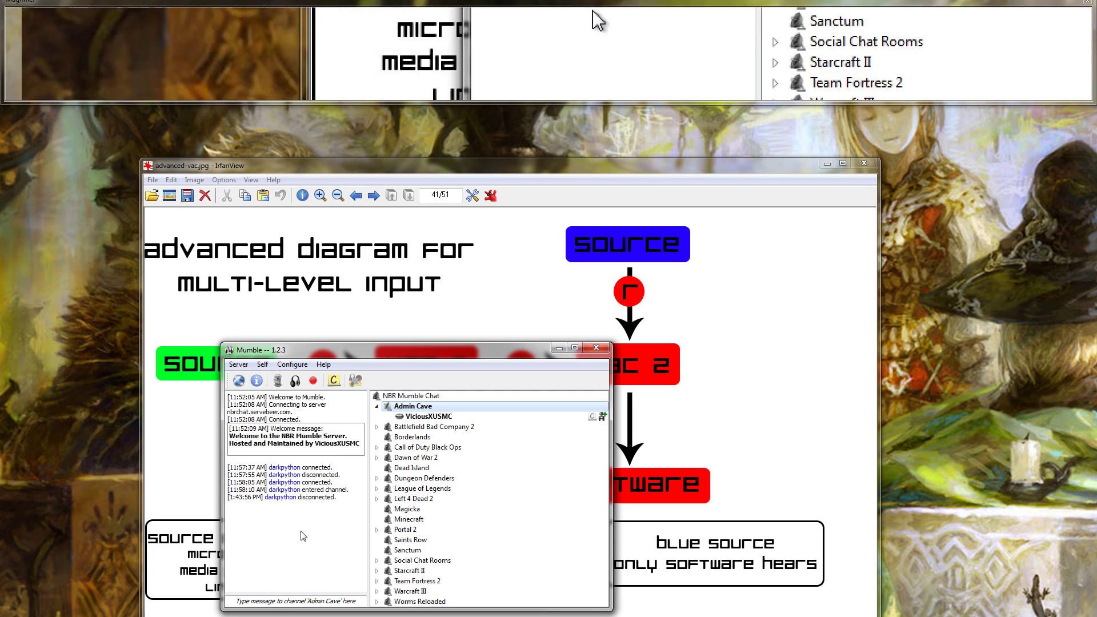
left_click(292, 365)
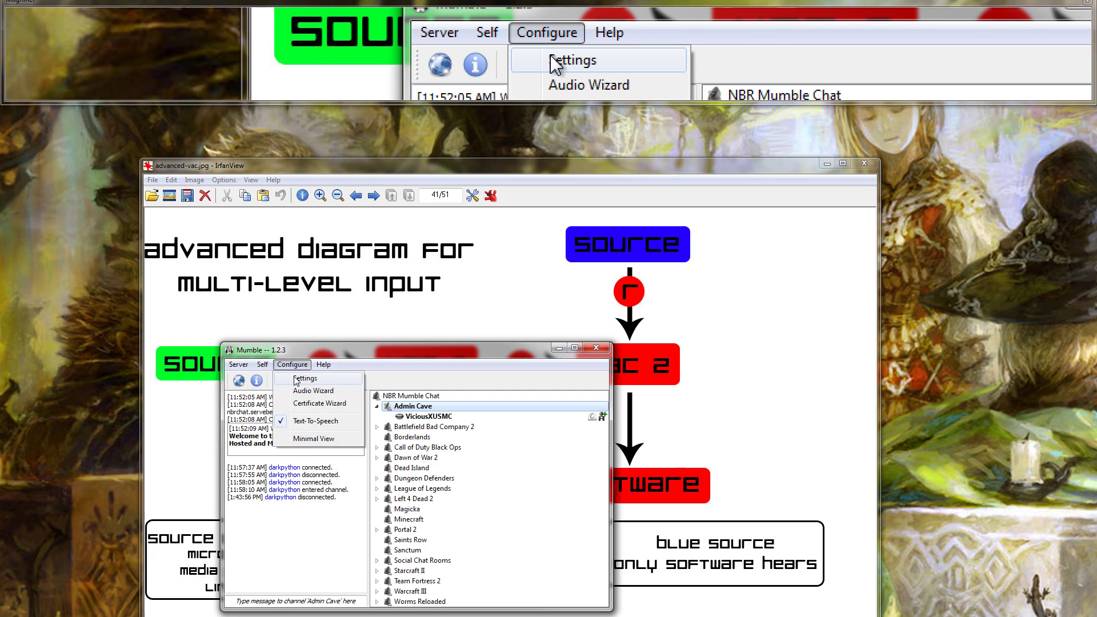
left_click(299, 378)
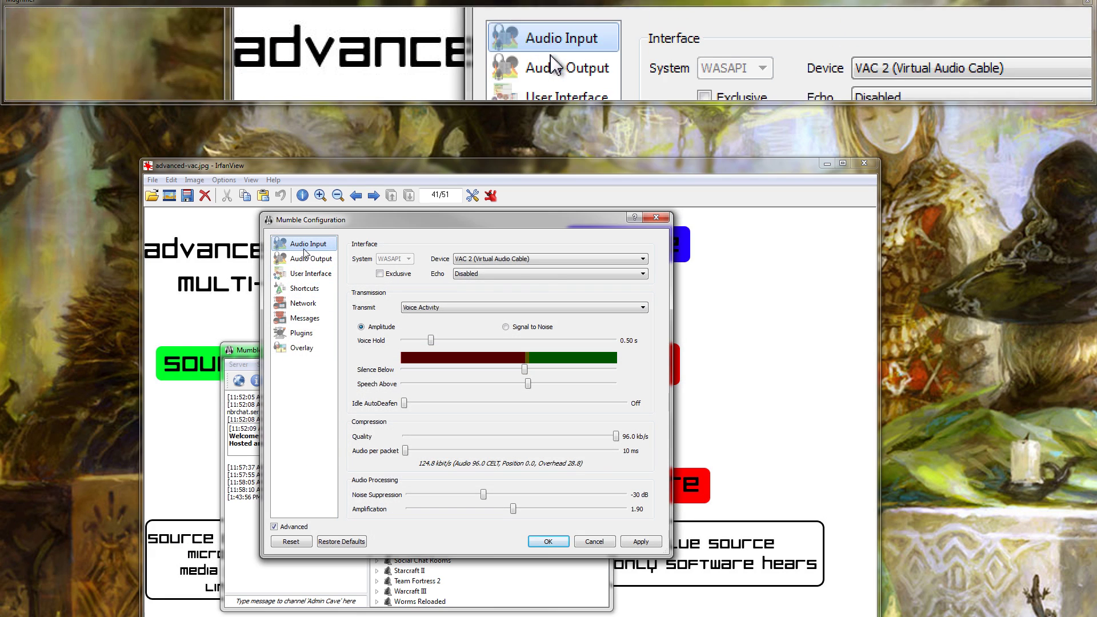
left_click(547, 261)
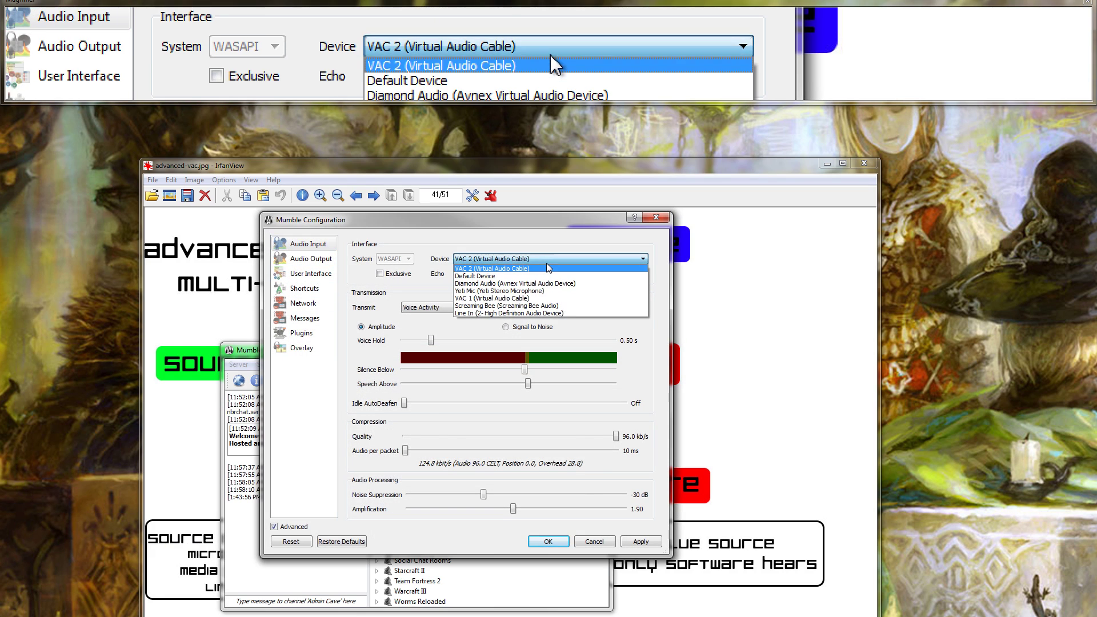
left_click(466, 291)
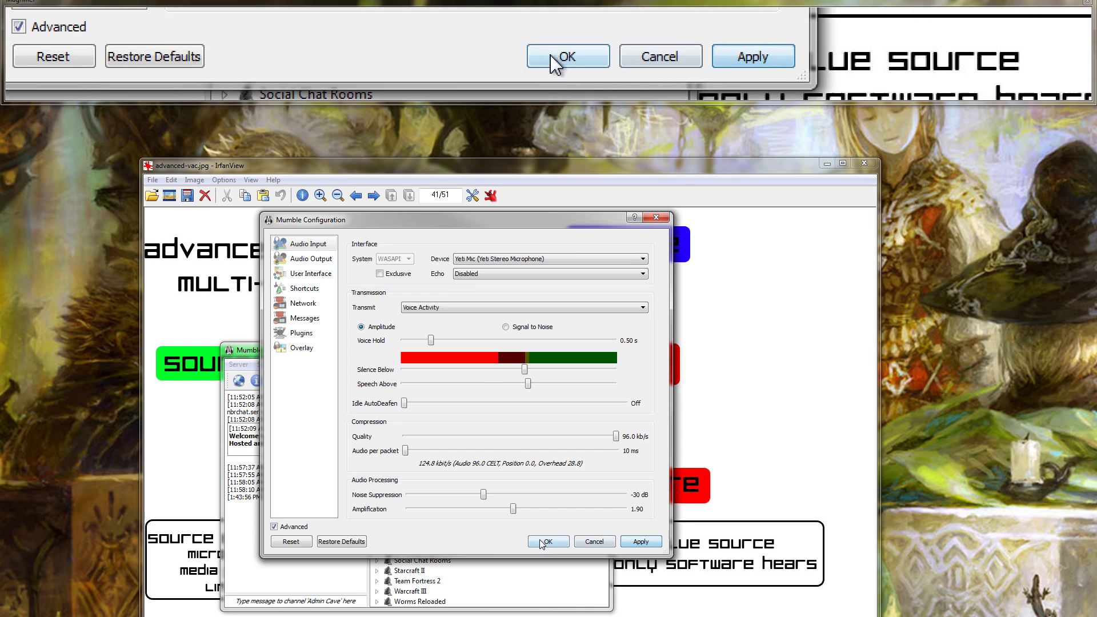
left_click(547, 541)
left_click(558, 350)
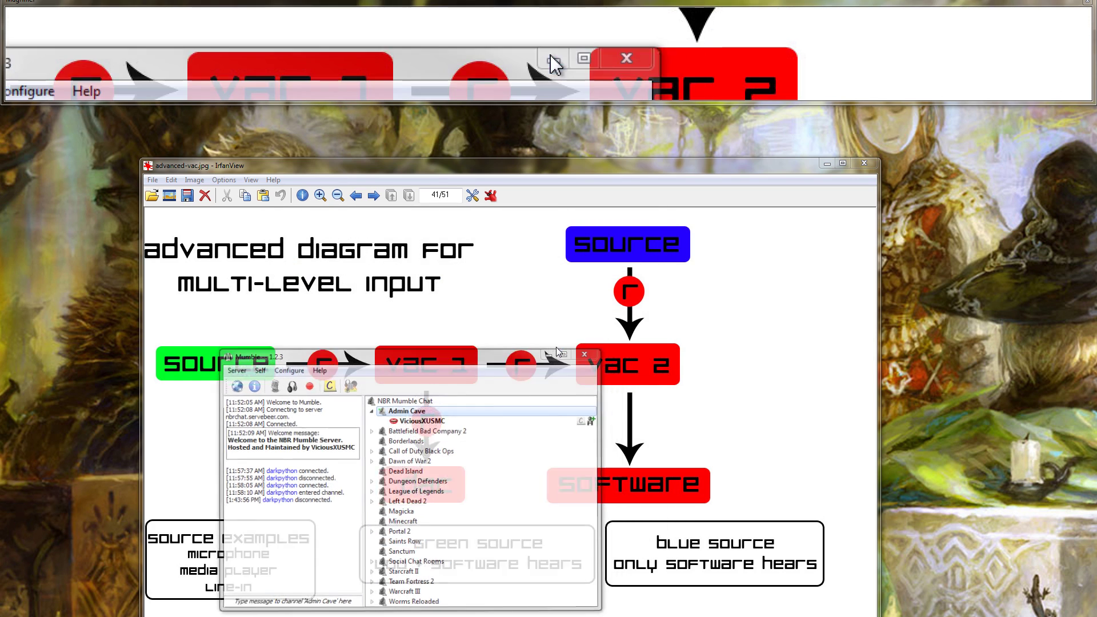